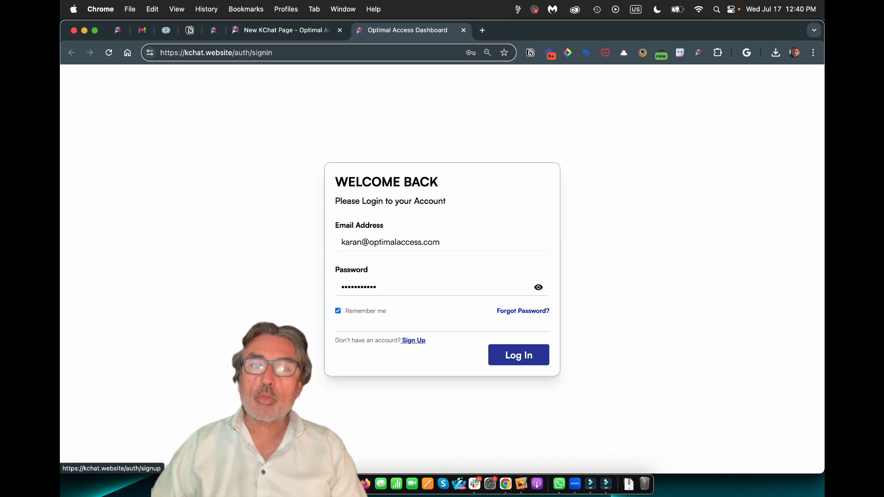
Log in to the Optimal Access Dashboard with the saved credentials after backing out of Sign Up
{"action": "left_click", "coordinate": [413, 341]}
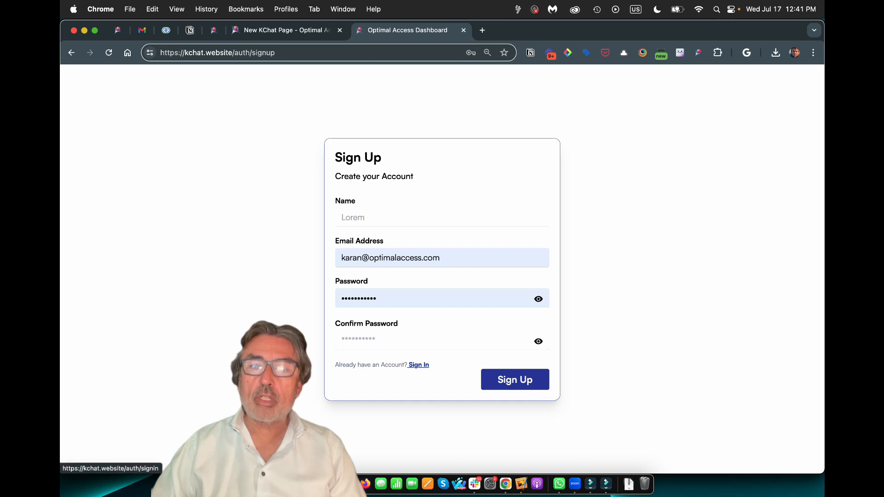
{"action": "left_click", "coordinate": [418, 365]}
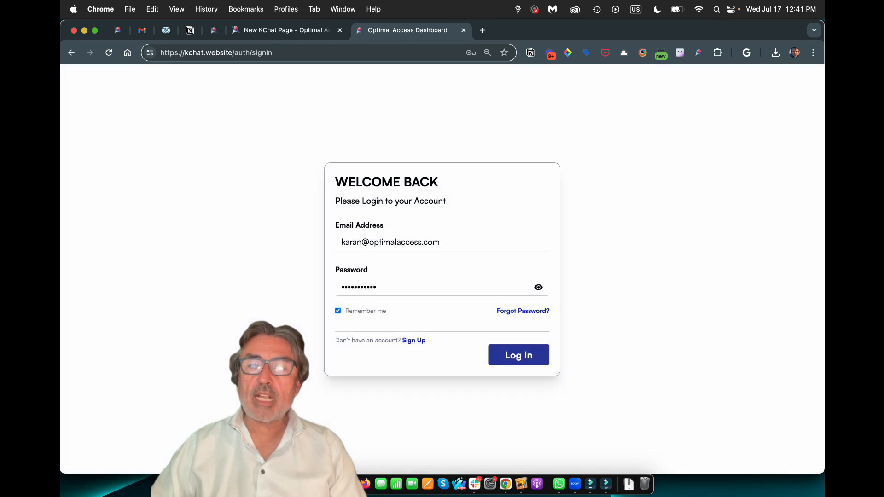
{"action": "left_click", "coordinate": [519, 355]}
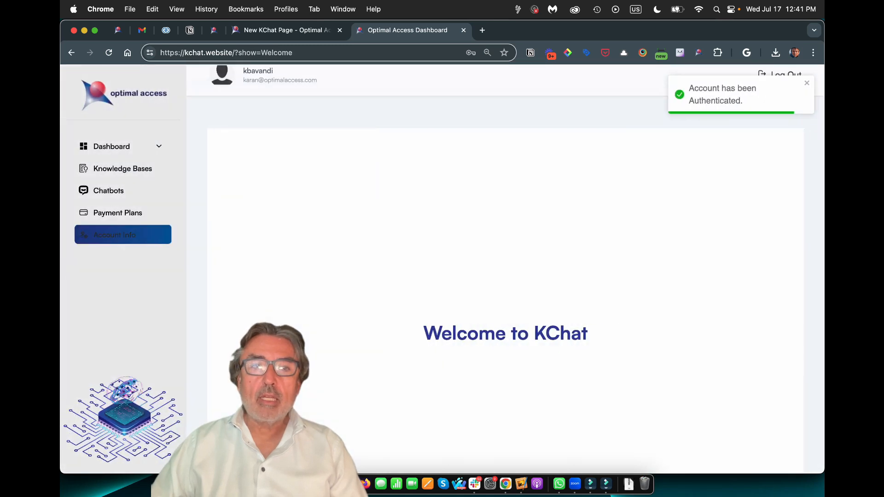
Review the payment plans and the two existing knowledge bases, then bring up Kurator's bookmark library
{"action": "left_click", "coordinate": [123, 213]}
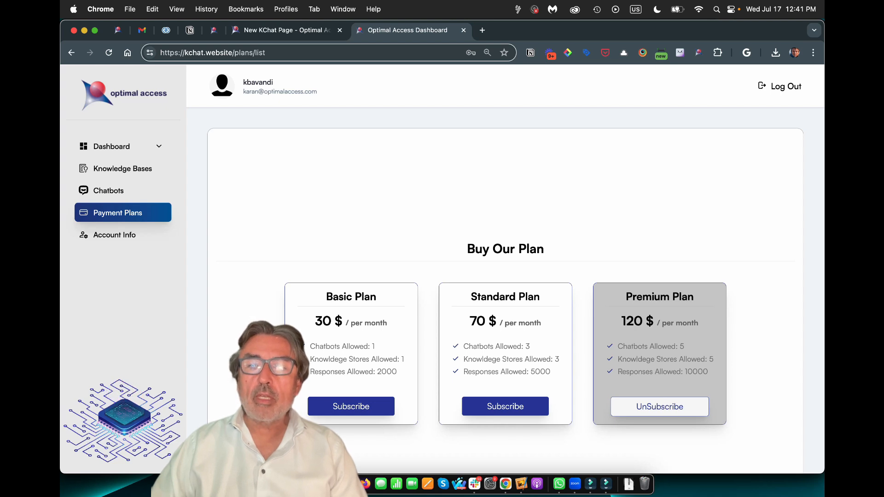
{"action": "scroll", "coordinate": [505, 290], "scroll_direction": "down", "scroll_amount": 1}
{"action": "scroll", "coordinate": [505, 290], "scroll_direction": "up", "scroll_amount": 1}
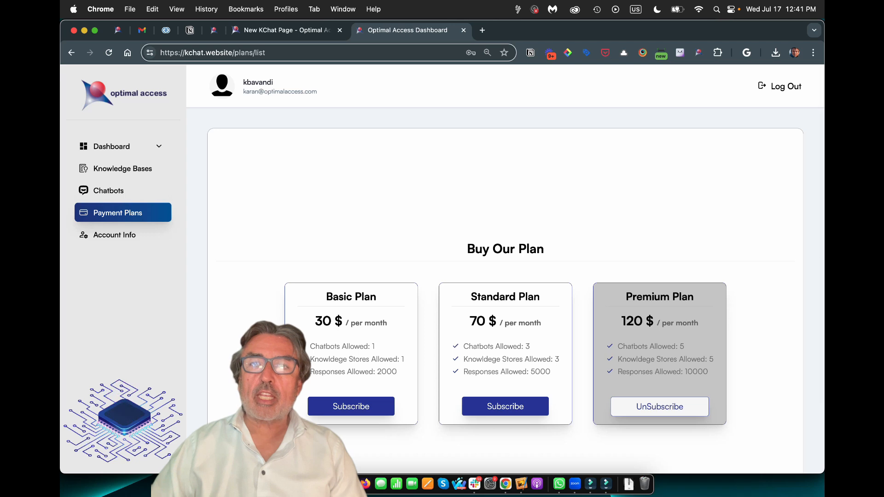
{"action": "scroll", "coordinate": [505, 290], "scroll_direction": "down", "scroll_amount": 1}
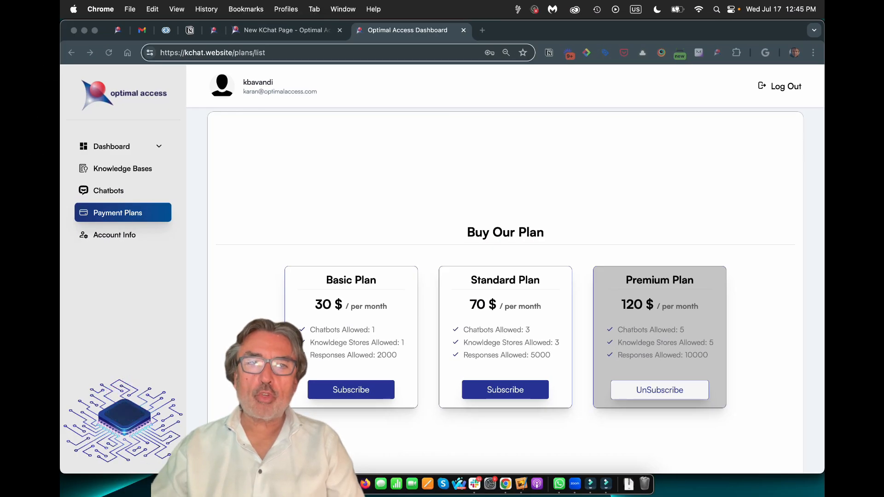
{"action": "left_click", "coordinate": [115, 169]}
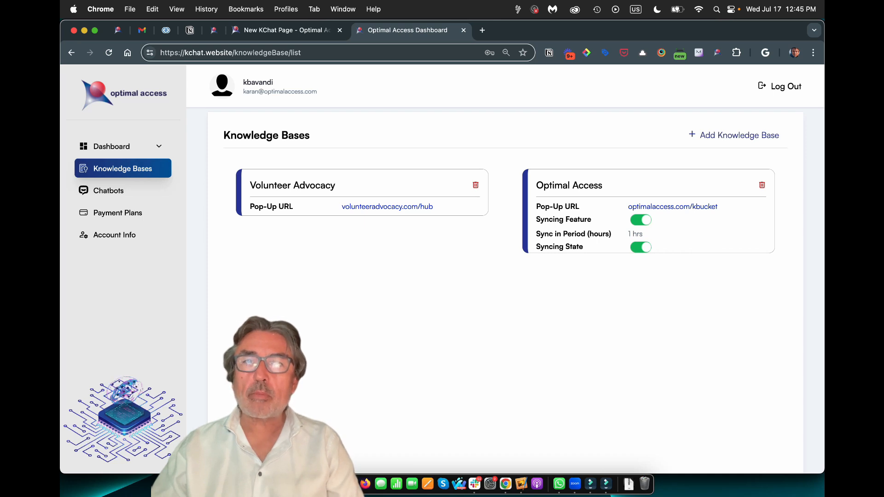
{"action": "left_click", "coordinate": [117, 30]}
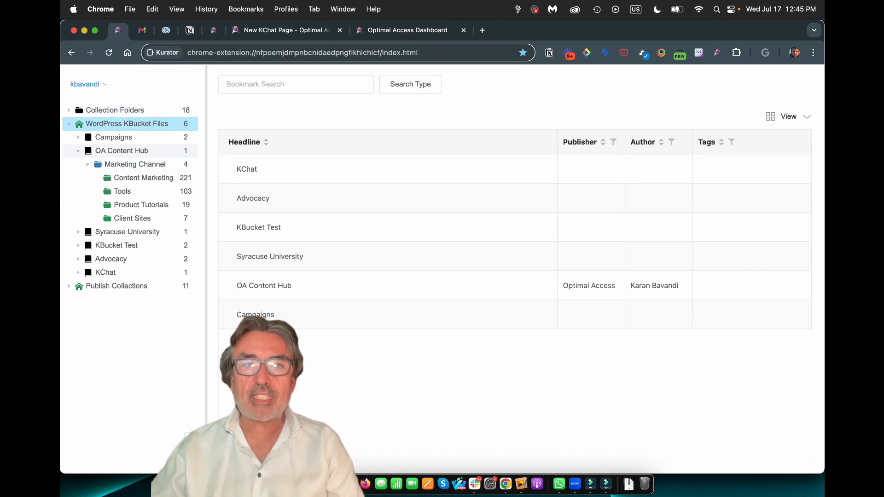
Browse Kurator's Collection Folders, viewing the Content Marketing and Tools bookmarks
{"action": "left_click", "coordinate": [69, 110]}
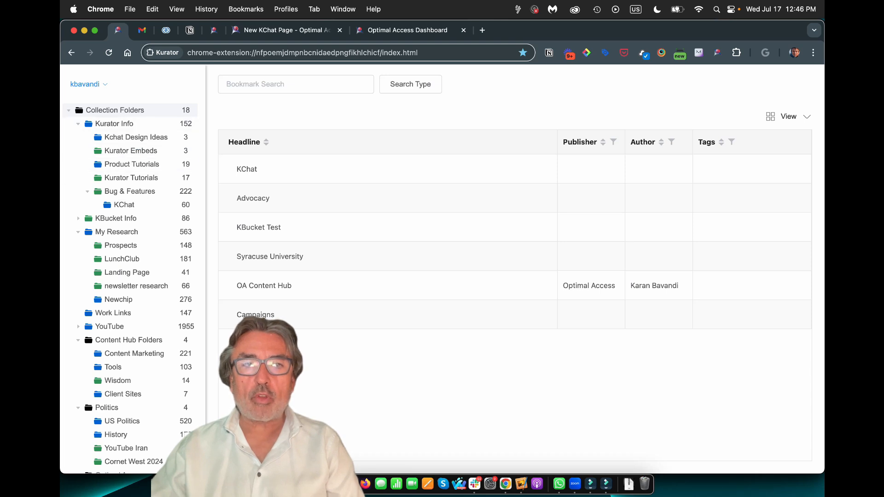
{"action": "left_click", "coordinate": [69, 110]}
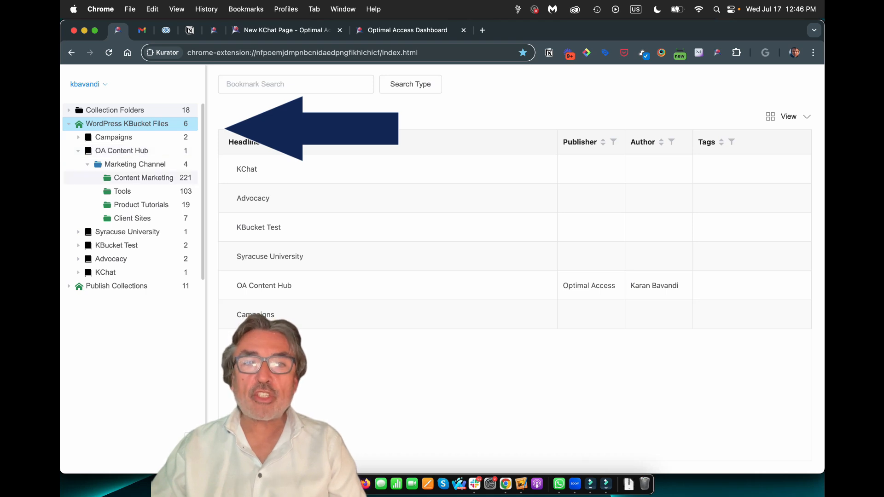
{"action": "left_click", "coordinate": [144, 178]}
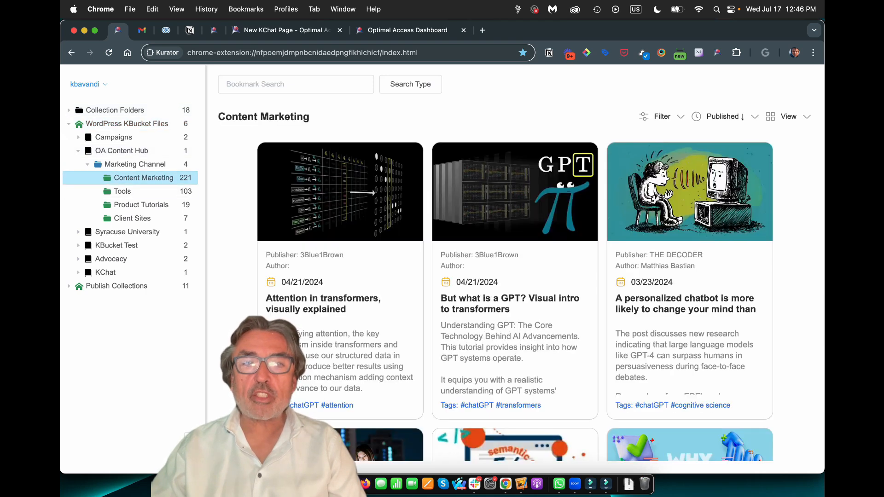
{"action": "left_click", "coordinate": [122, 192]}
{"action": "left_click", "coordinate": [143, 178]}
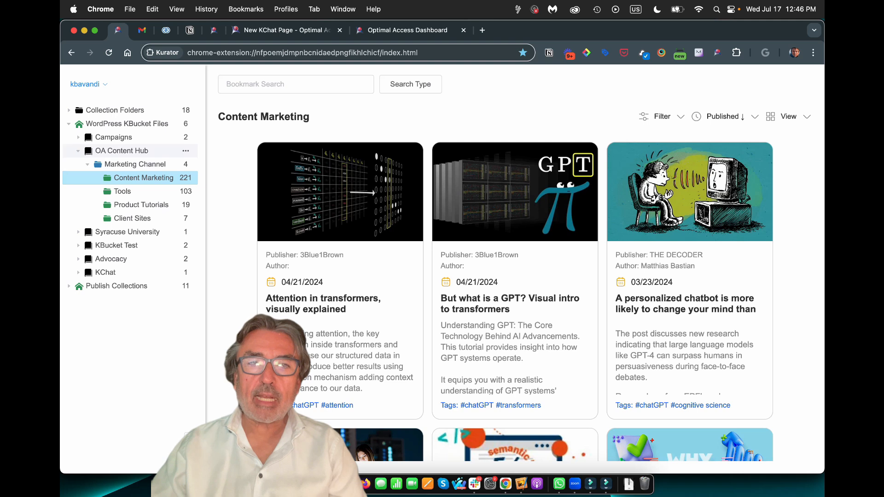
Copy the OA Content Hub collection's Upload WordPress Link and return to the Optimal Access Dashboard
{"action": "left_click", "coordinate": [185, 150]}
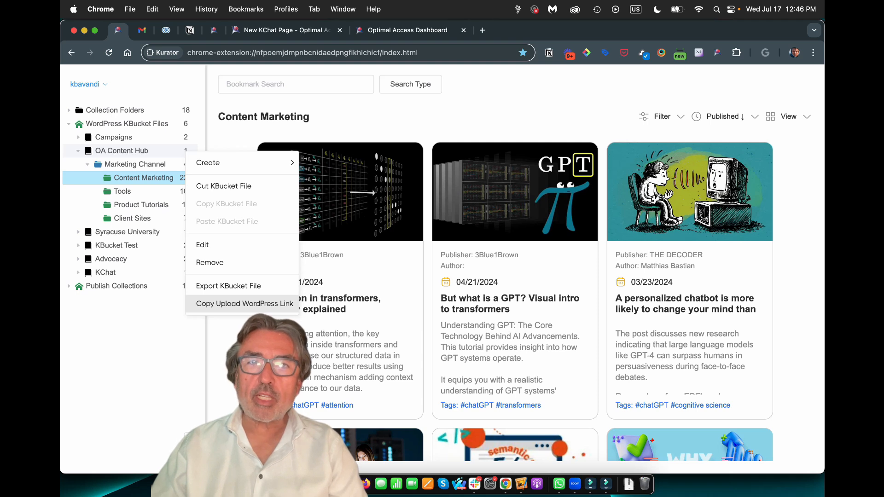
{"action": "left_click", "coordinate": [244, 303]}
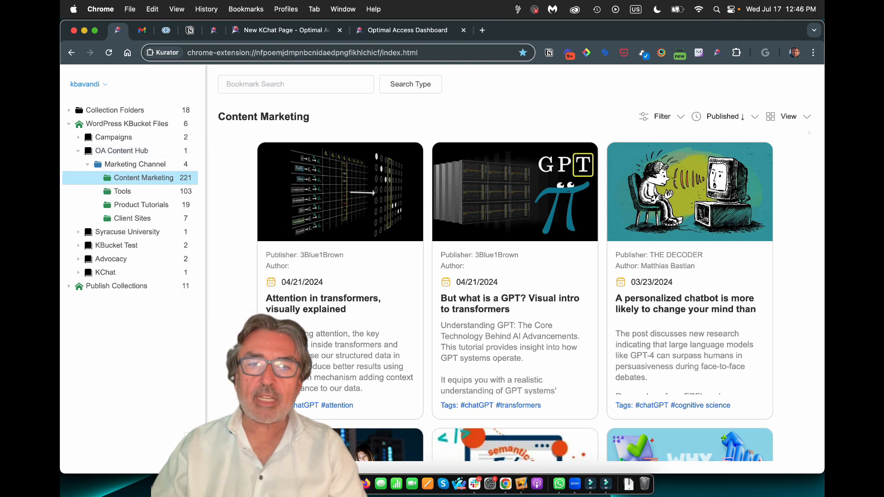
{"action": "left_click", "coordinate": [530, 291]}
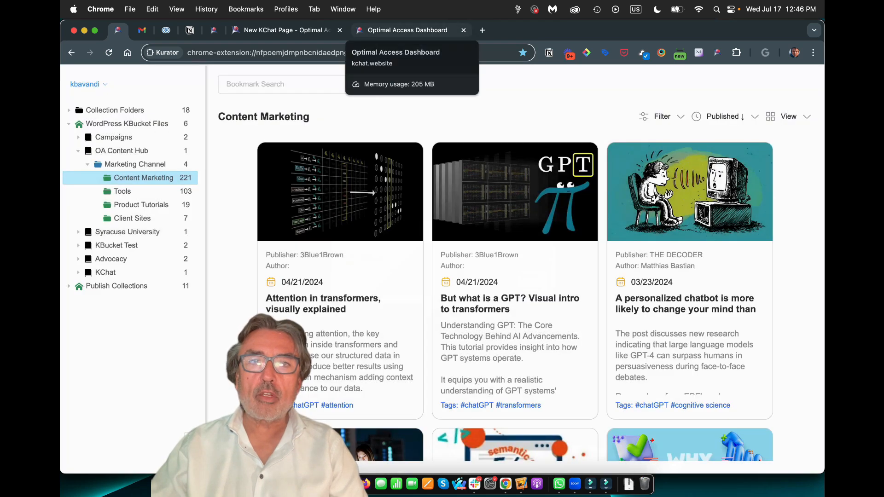
{"action": "left_click", "coordinate": [408, 30]}
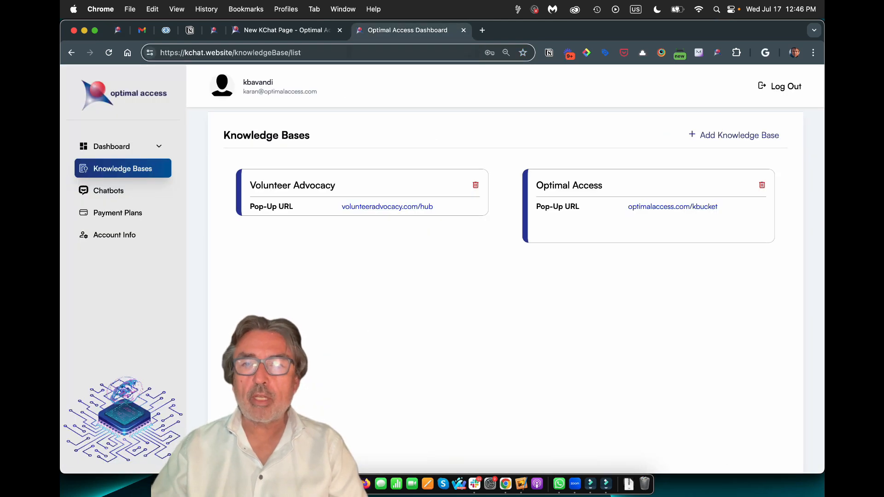
Start a new knowledge base named Optimal Access and paste the copied XML upload link
{"action": "left_click", "coordinate": [734, 135]}
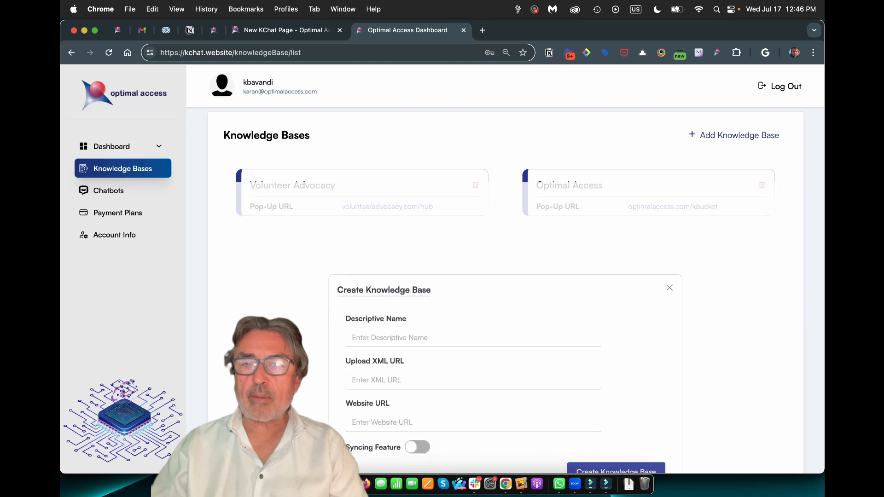
{"action": "left_click", "coordinate": [472, 276]}
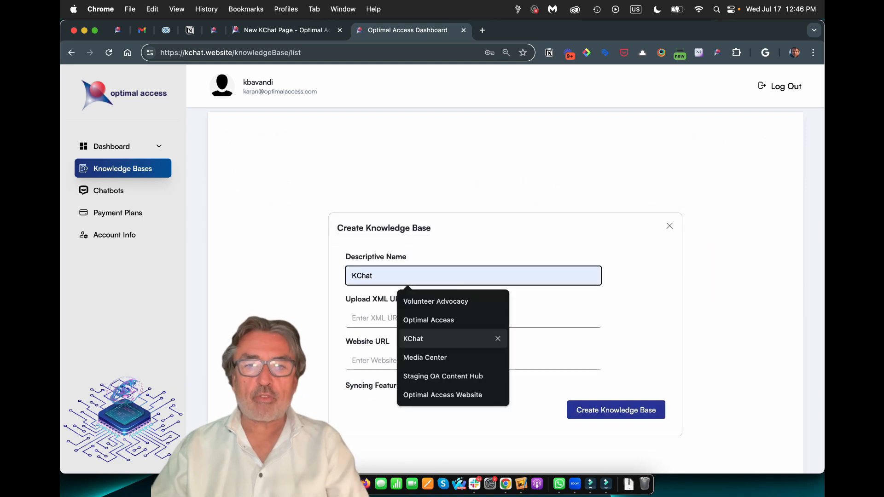
{"action": "left_click", "coordinate": [498, 320]}
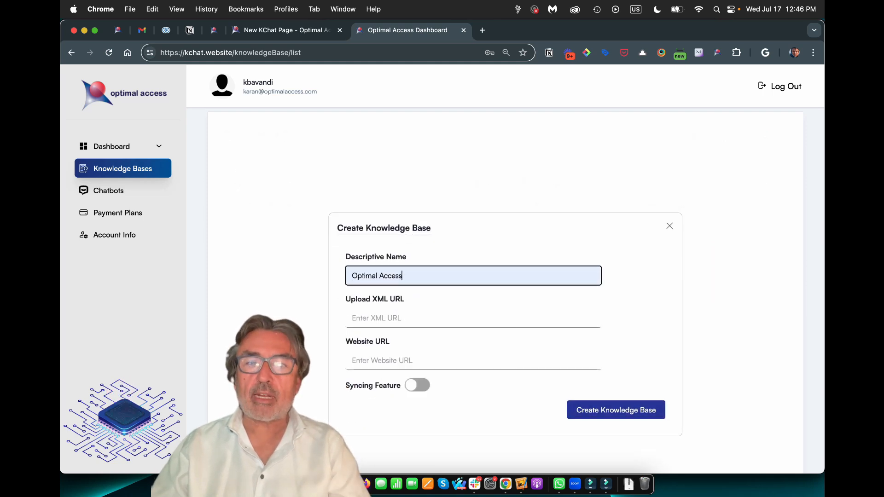
{"action": "left_click", "coordinate": [472, 319]}
{"action": "key", "text": "super+v"}
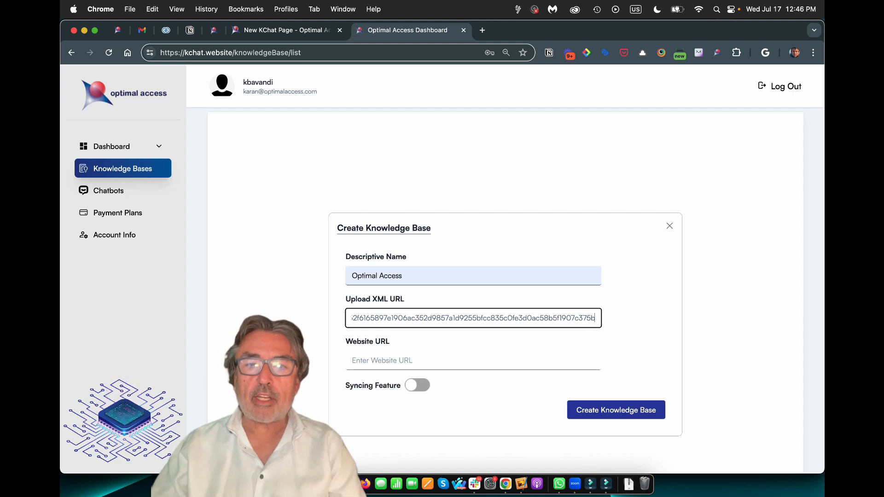
{"action": "left_click", "coordinate": [473, 360]}
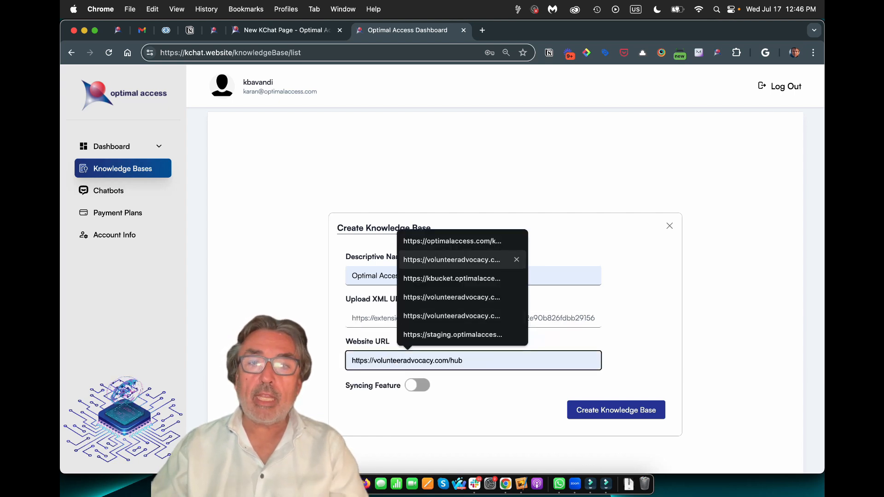
{"action": "left_click", "coordinate": [452, 241]}
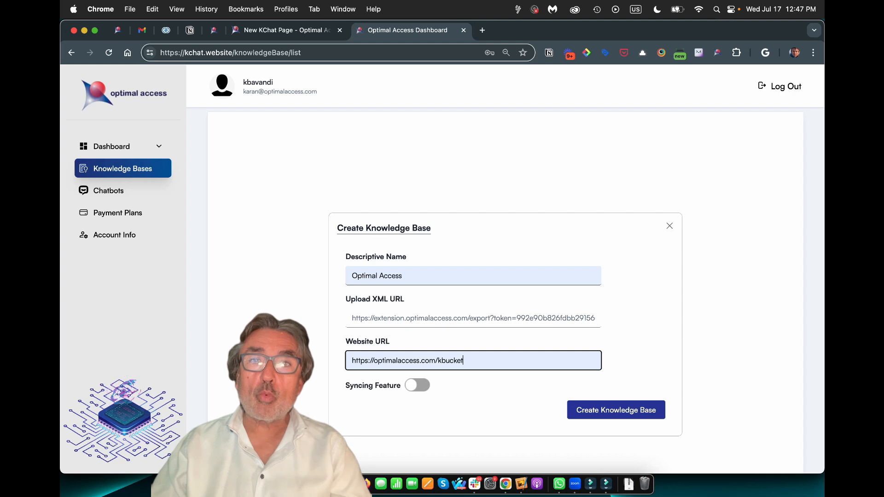
{"action": "scroll", "coordinate": [506, 276], "scroll_direction": "up", "scroll_amount": 1}
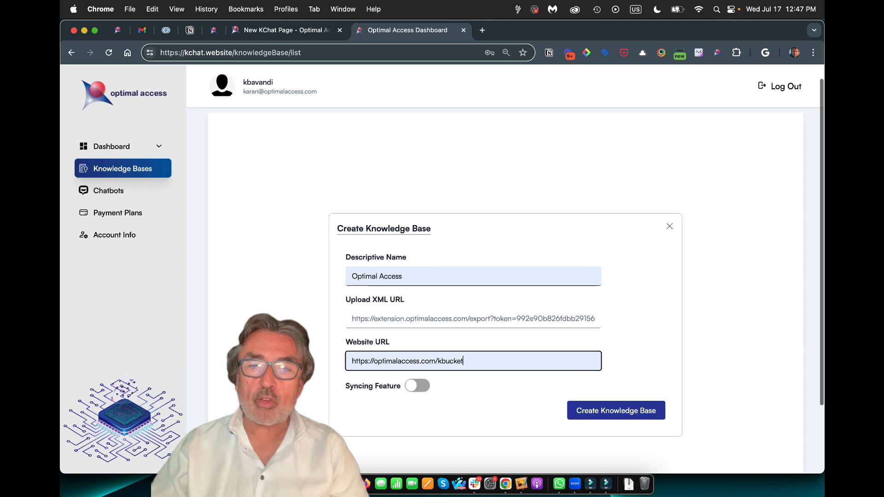
{"action": "key", "text": "super+a"}
{"action": "scroll", "coordinate": [507, 276], "scroll_direction": "up", "scroll_amount": 1}
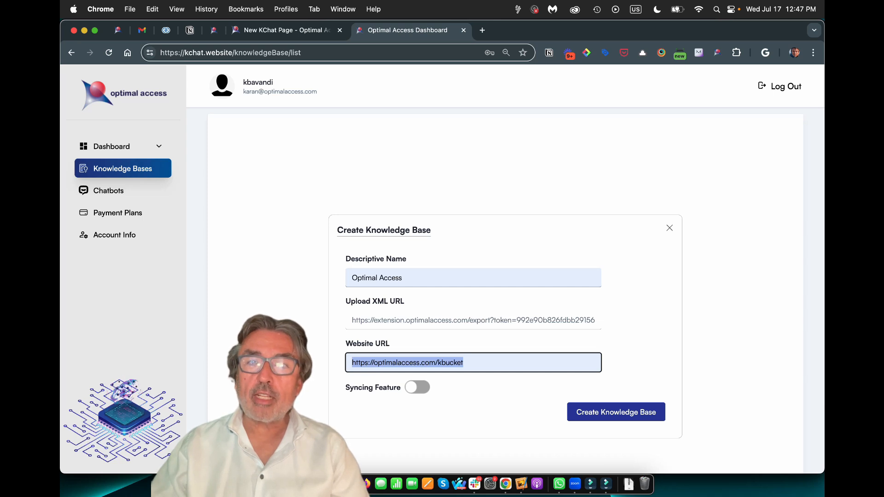
Turn on syncing with a 1-hour period and create the Optimal Access knowledge base
{"action": "left_click", "coordinate": [417, 388]}
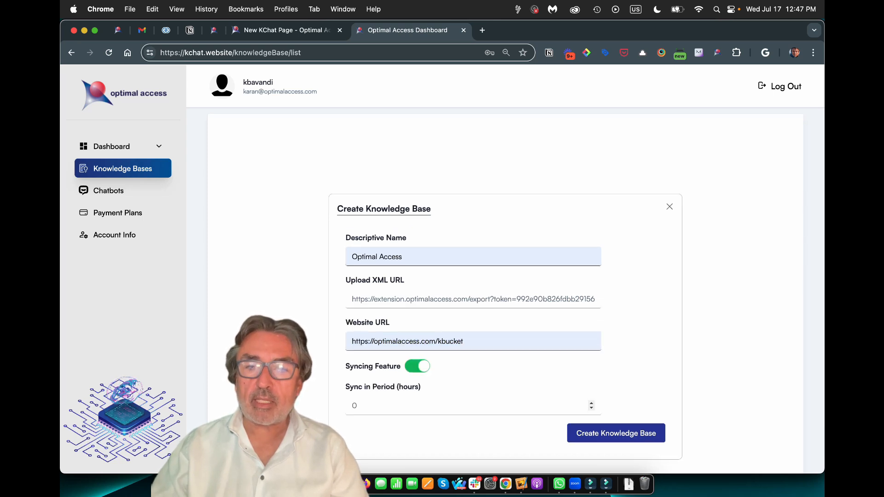
{"action": "left_click", "coordinate": [592, 403]}
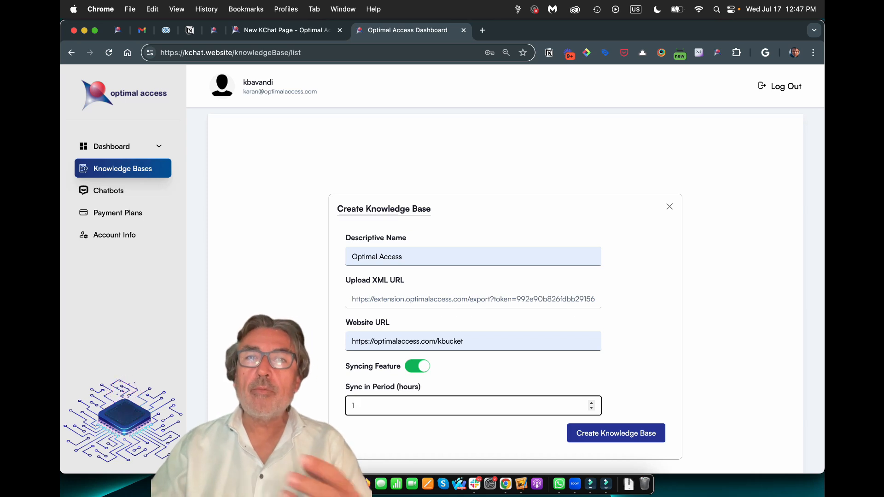
{"action": "type", "text": "1"}
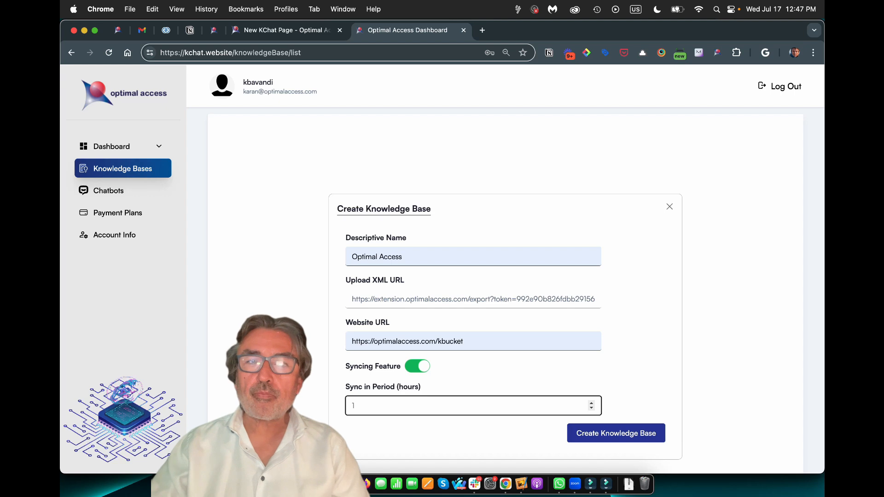
{"action": "scroll", "coordinate": [506, 290], "scroll_direction": "down", "scroll_amount": 3}
{"action": "scroll", "coordinate": [505, 276], "scroll_direction": "up", "scroll_amount": 2}
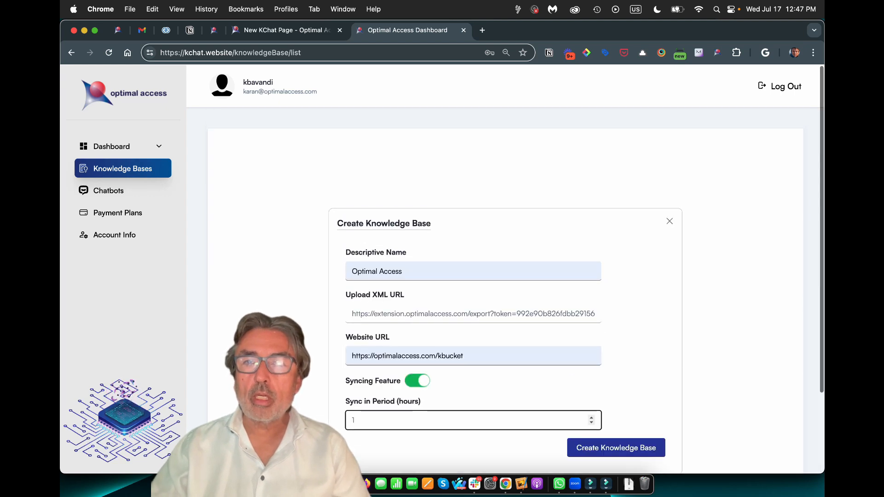
{"action": "left_click", "coordinate": [737, 295]}
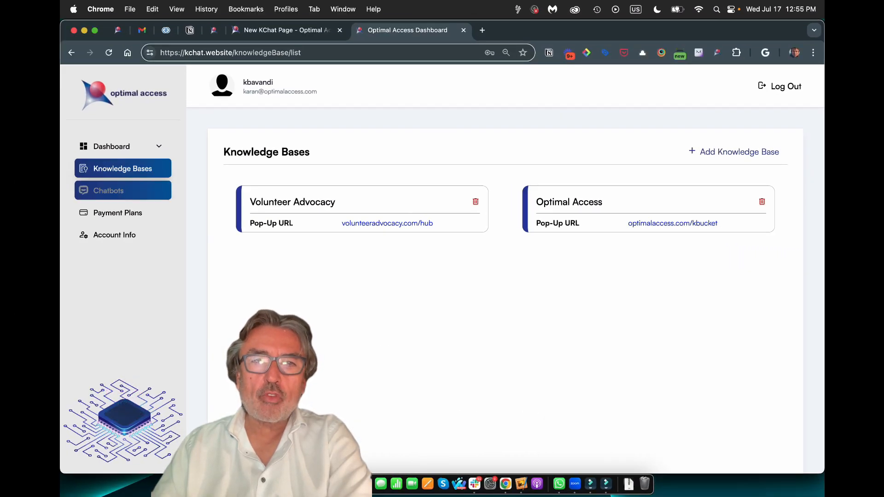
Start a new chatbot from the Chatbots list and name it KChat
{"action": "left_click", "coordinate": [122, 191]}
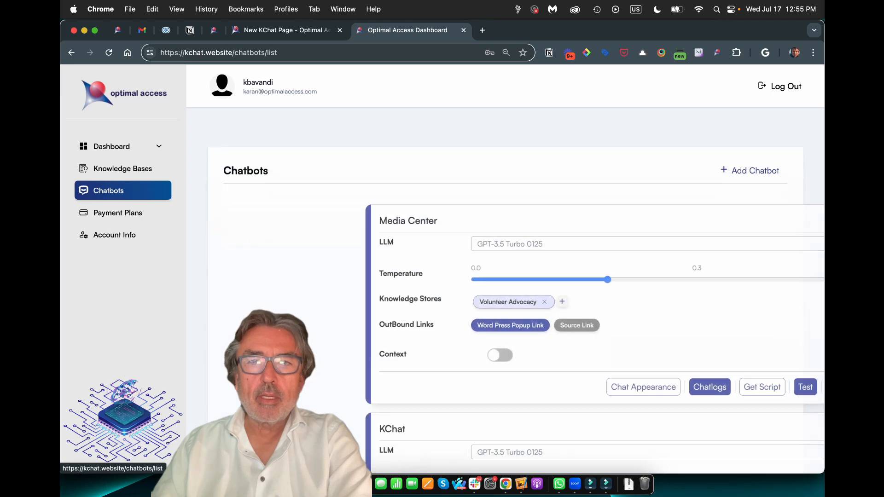
{"action": "scroll", "coordinate": [507, 290], "scroll_direction": "down", "scroll_amount": 1}
{"action": "scroll", "coordinate": [506, 290], "scroll_direction": "down", "scroll_amount": 3}
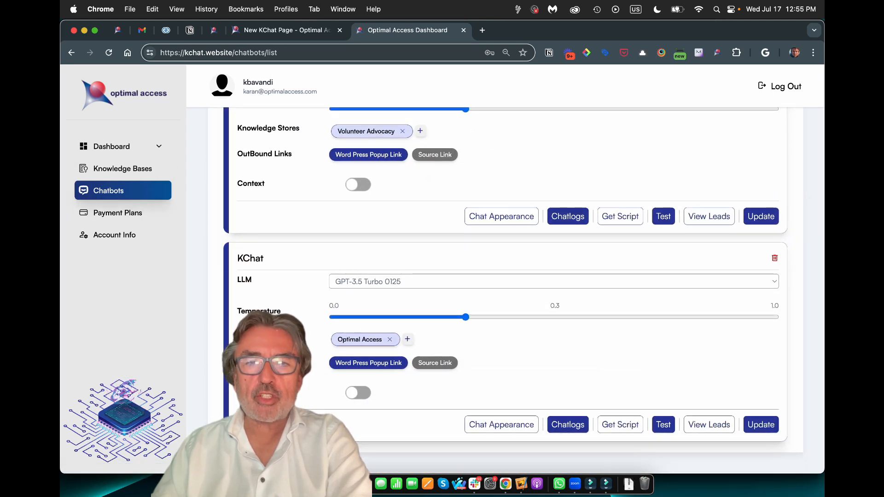
{"action": "scroll", "coordinate": [506, 290], "scroll_direction": "up", "scroll_amount": 4}
{"action": "left_click", "coordinate": [750, 152]}
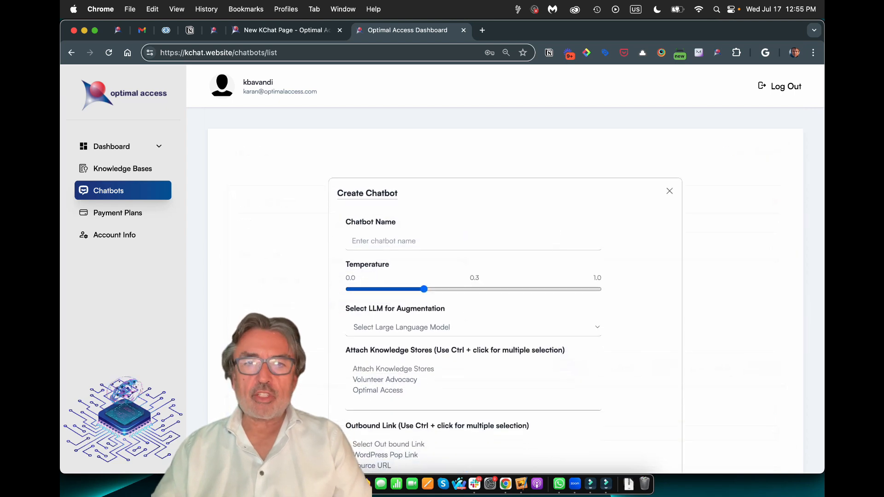
{"action": "left_click", "coordinate": [413, 241]}
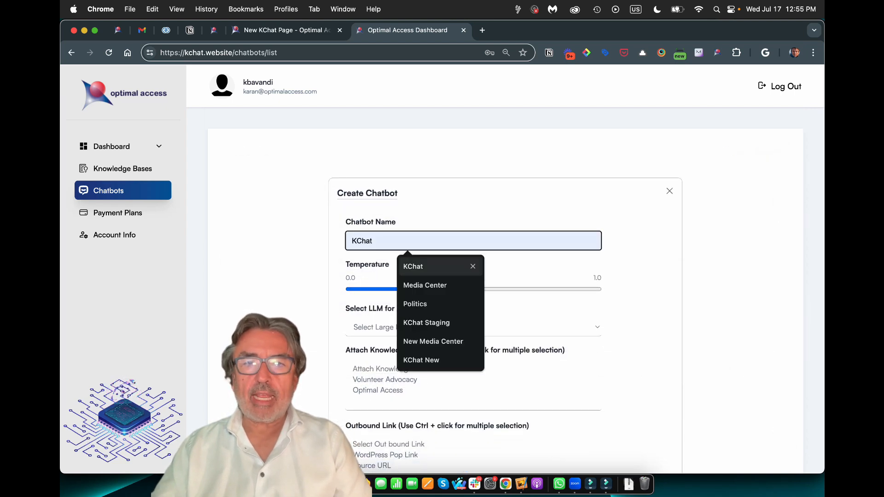
{"action": "left_click", "coordinate": [415, 266]}
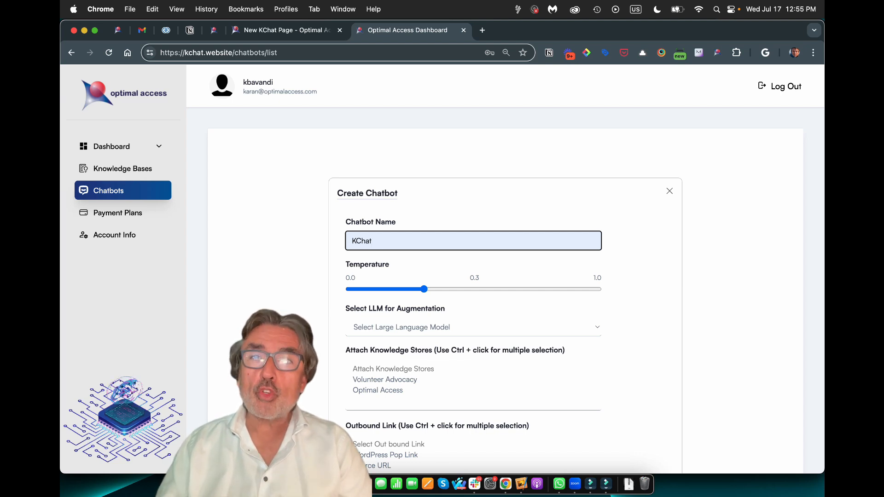
Choose GPT-3.5 Turbo 0125, attach the Optimal Access knowledge store, and set the outbound link to Source URL
{"action": "scroll", "coordinate": [473, 302], "scroll_direction": "down", "scroll_amount": 1}
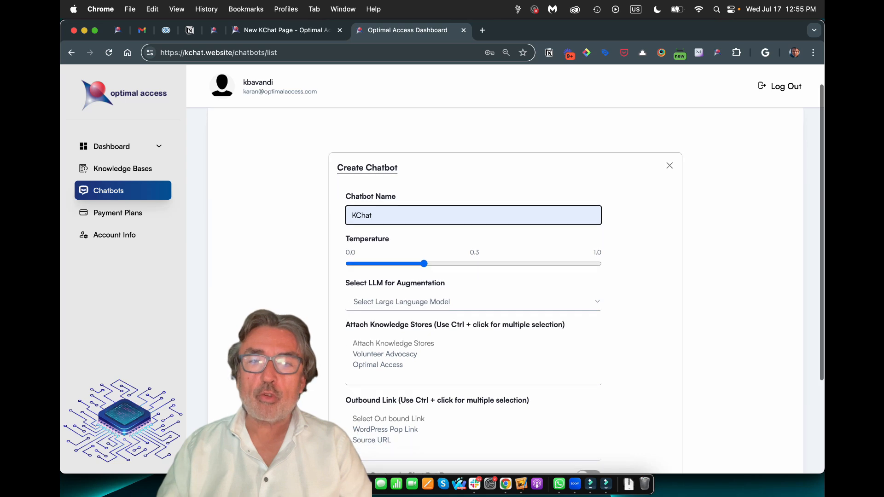
{"action": "left_click", "coordinate": [473, 302]}
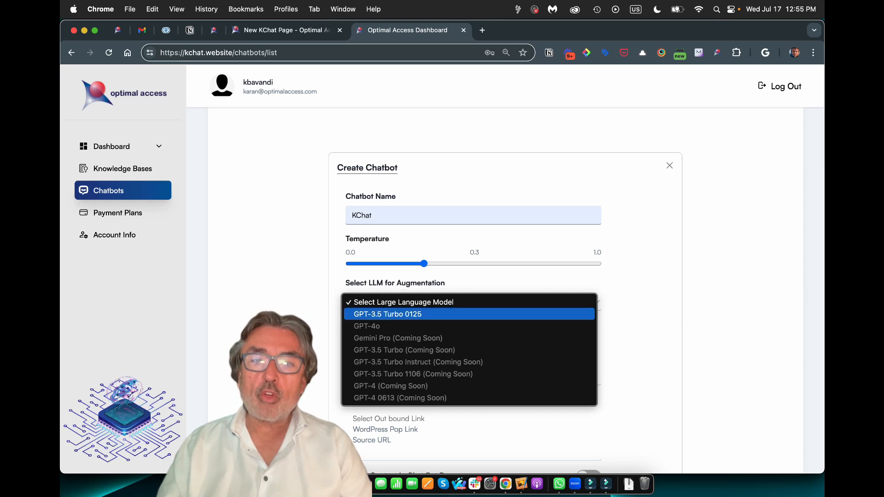
{"action": "left_click", "coordinate": [388, 314]}
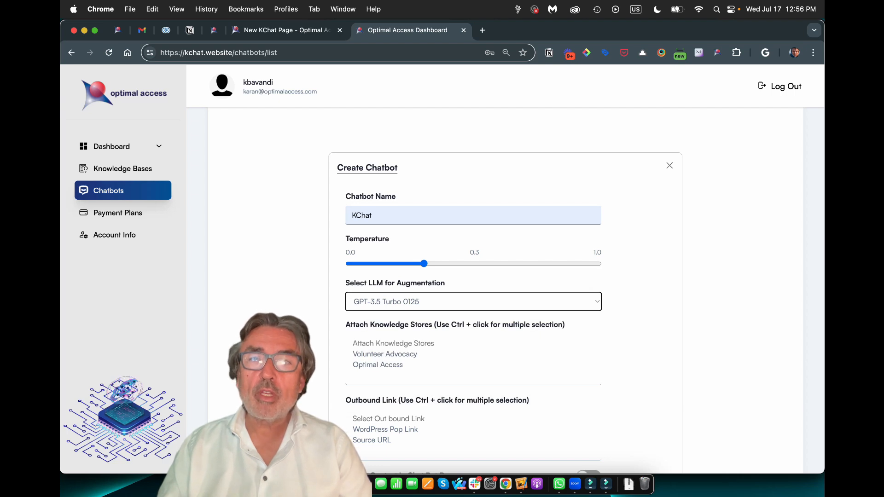
{"action": "scroll", "coordinate": [505, 304], "scroll_direction": "down", "scroll_amount": 1}
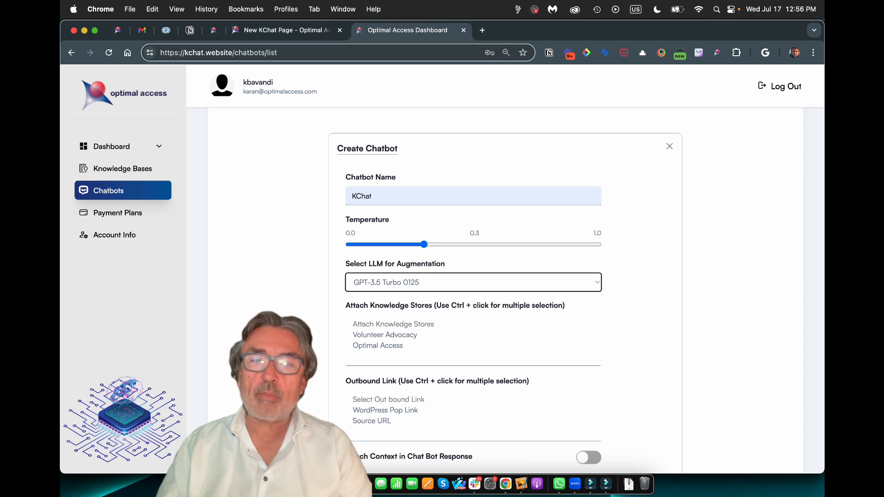
{"action": "left_click", "coordinate": [378, 346]}
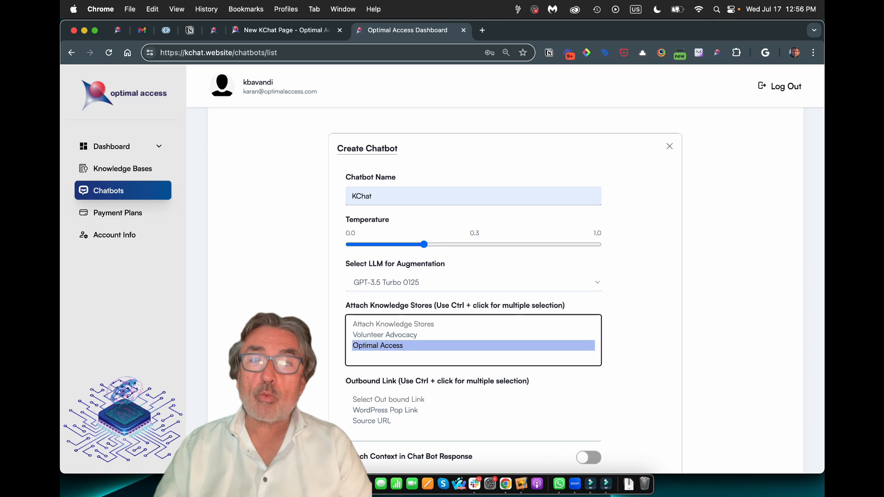
{"action": "scroll", "coordinate": [506, 290], "scroll_direction": "down", "scroll_amount": 3}
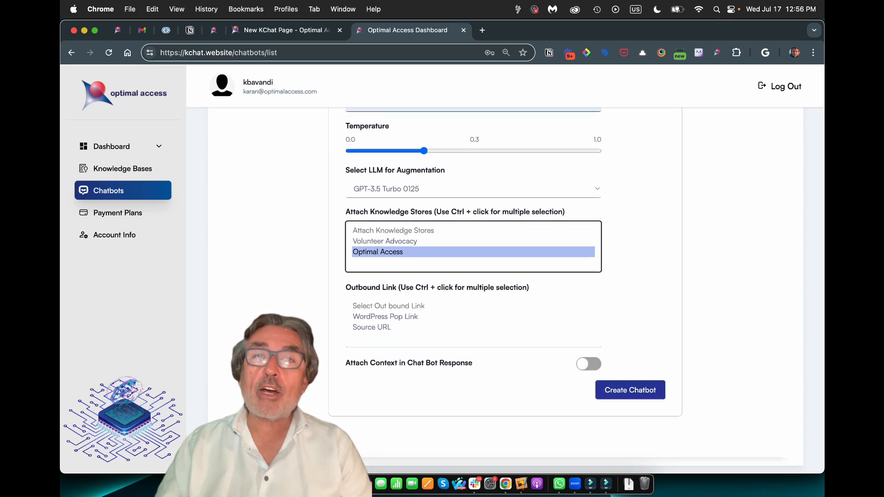
{"action": "left_click", "coordinate": [386, 317]}
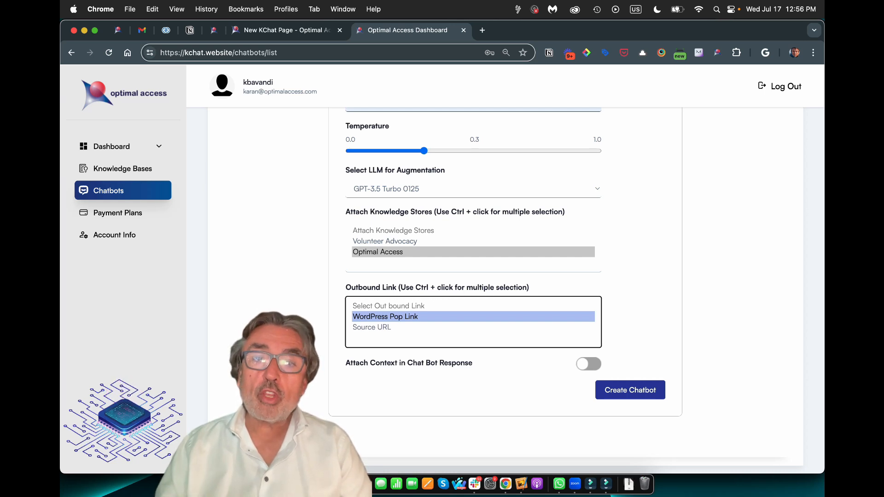
{"action": "left_click", "coordinate": [372, 328]}
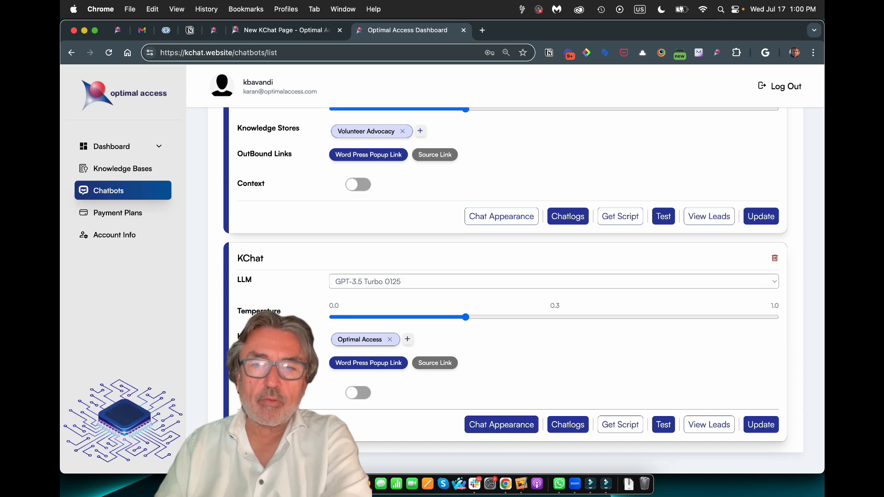
Fine-tune KChat's green #4FB44A theme colour and clear part of the welcome message
{"action": "left_click", "coordinate": [501, 425]}
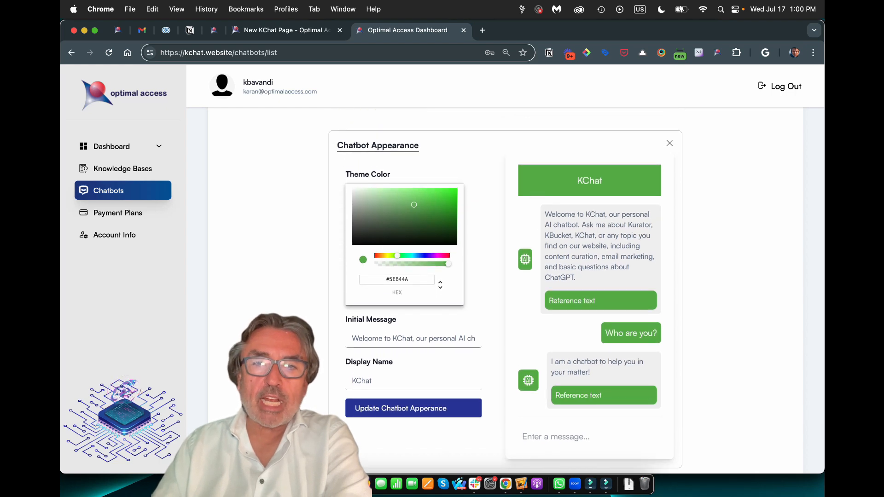
{"action": "mouse_move", "coordinate": [397, 255]}
{"action": "left_mouse_down"}
{"action": "mouse_move", "coordinate": [423, 256]}
{"action": "mouse_move", "coordinate": [399, 256]}
{"action": "left_mouse_up"}
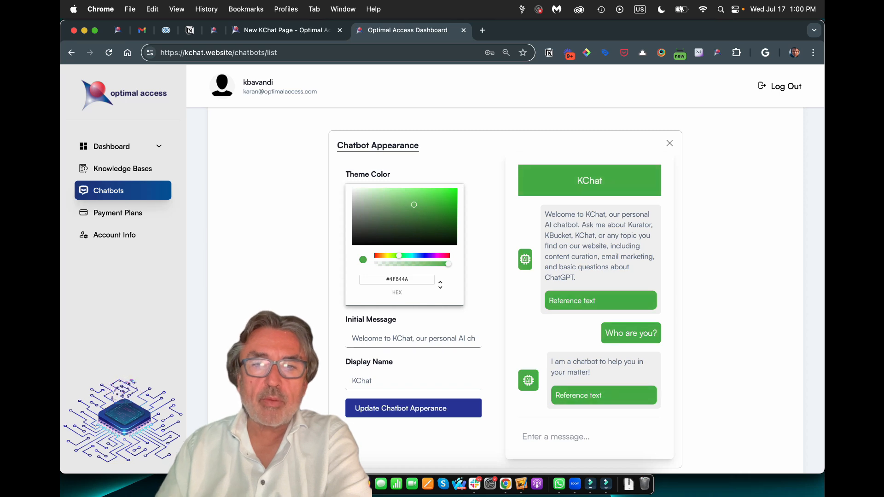
{"action": "scroll", "coordinate": [405, 276], "scroll_direction": "down", "scroll_amount": 1}
{"action": "triple_click", "coordinate": [414, 310]}
{"action": "left_click_drag", "start_coordinate": [475, 311], "coordinate": [502, 311]}
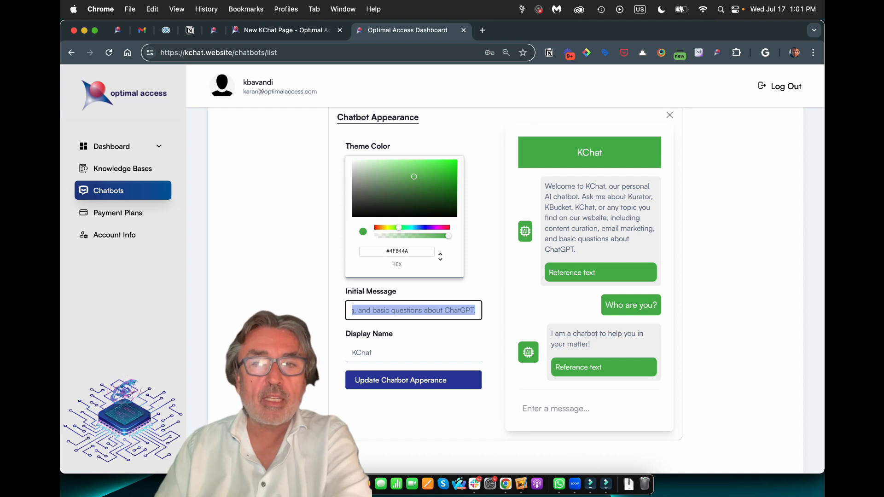
{"action": "left_click_drag", "start_coordinate": [545, 185], "coordinate": [576, 249]}
{"action": "left_click", "coordinate": [576, 249]}
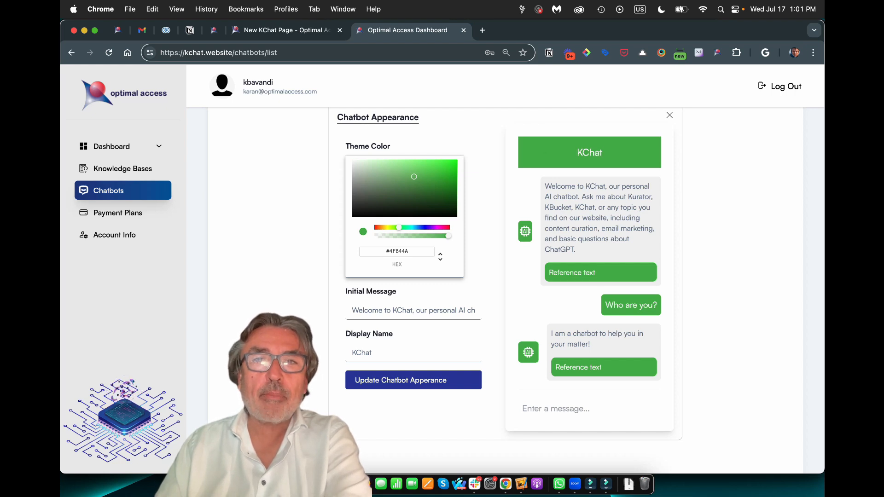
Change the display name to 'KChat AI Assistant' and close the appearance settings
{"action": "left_click", "coordinate": [374, 353]}
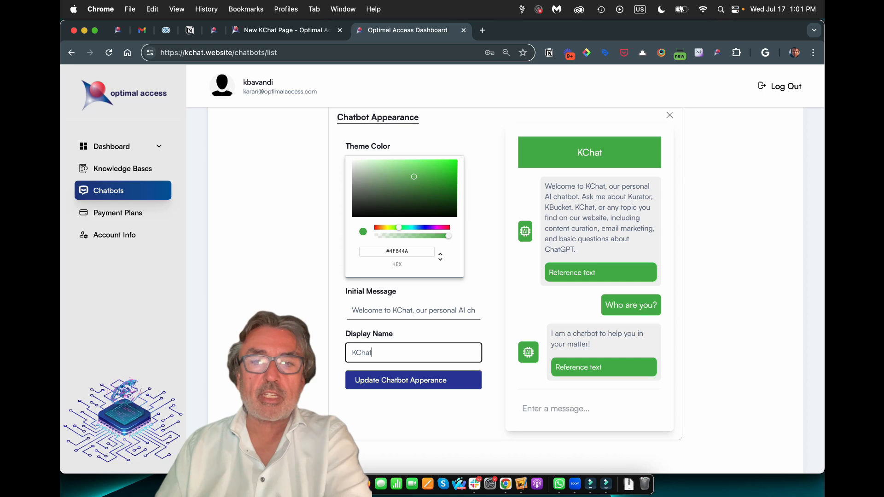
{"action": "type", "text": "AI "}
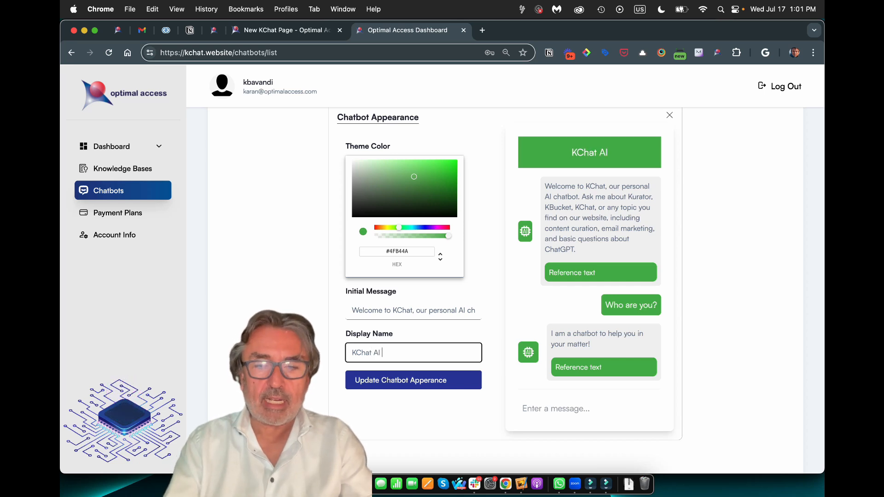
{"action": "type", "text": "Ass"}
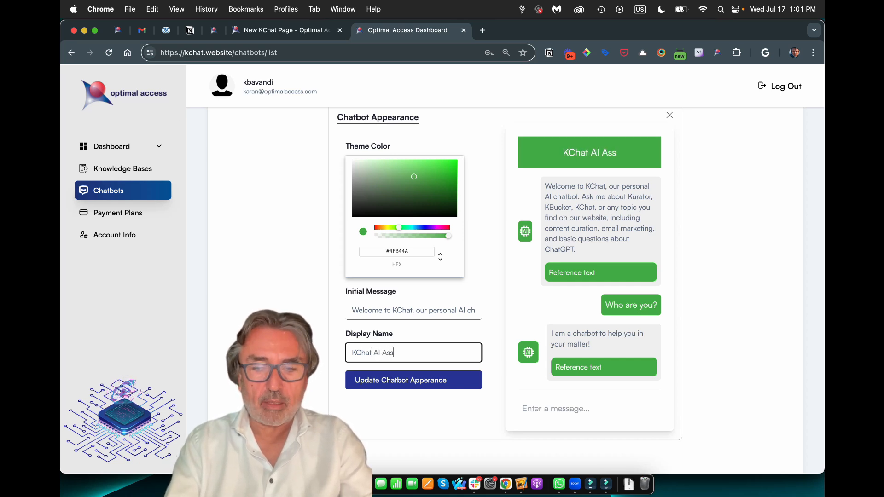
{"action": "type", "text": "istant"}
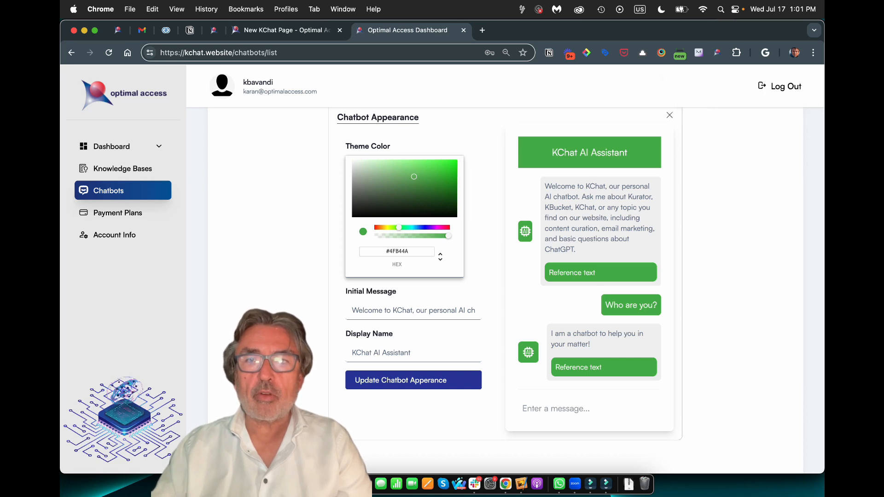
{"action": "key", "text": "Escape"}
Check the KChat chatbot's chat logs, then display its Chatbot.js embed script
{"action": "scroll", "coordinate": [505, 290], "scroll_direction": "down", "scroll_amount": 1}
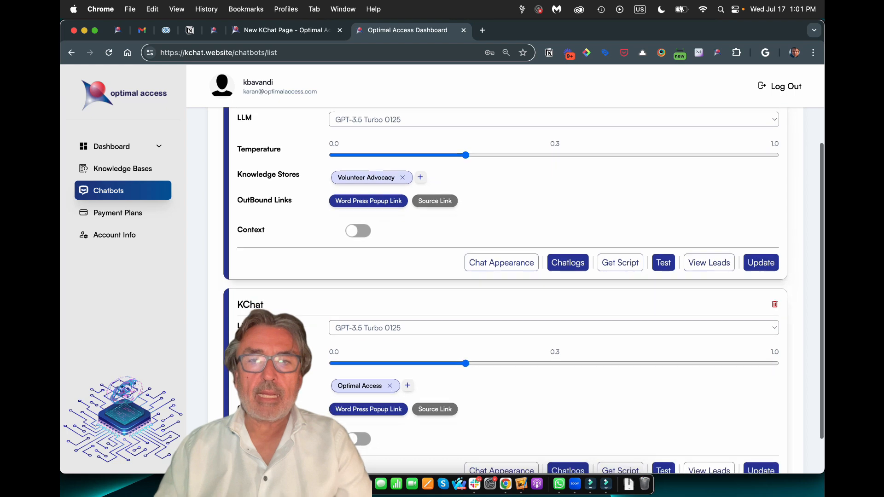
{"action": "scroll", "coordinate": [506, 291], "scroll_direction": "down", "scroll_amount": 1}
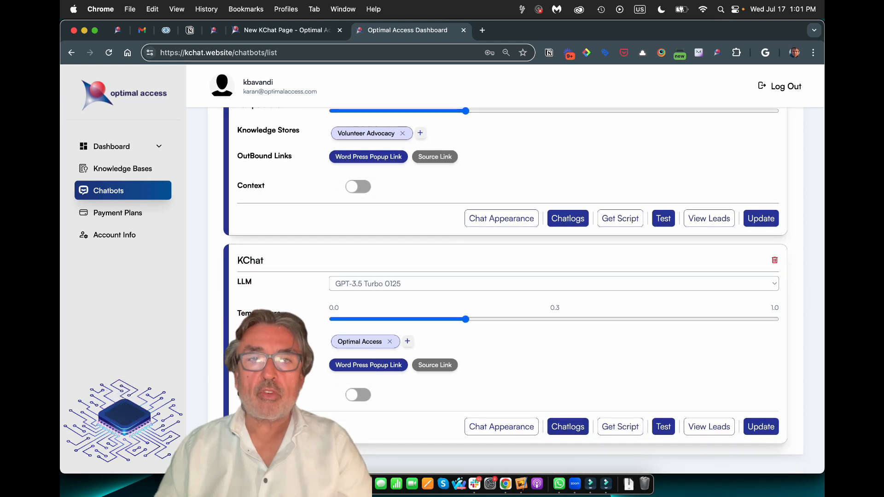
{"action": "scroll", "coordinate": [506, 290], "scroll_direction": "down", "scroll_amount": 1}
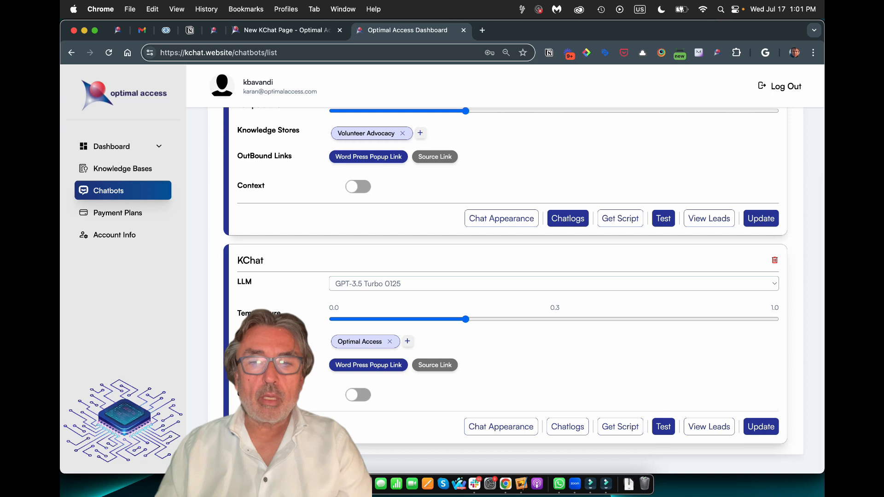
{"action": "left_click", "coordinate": [567, 426]}
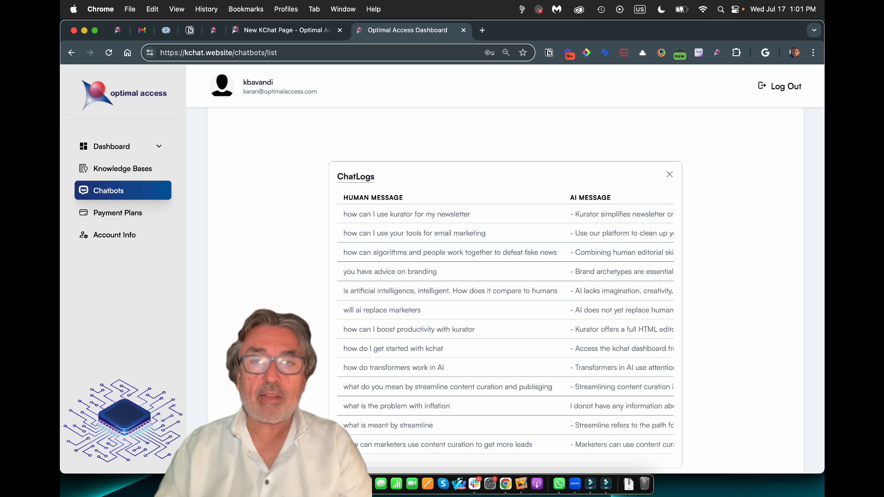
{"action": "left_click", "coordinate": [670, 174]}
{"action": "scroll", "coordinate": [505, 290], "scroll_direction": "down", "scroll_amount": 2}
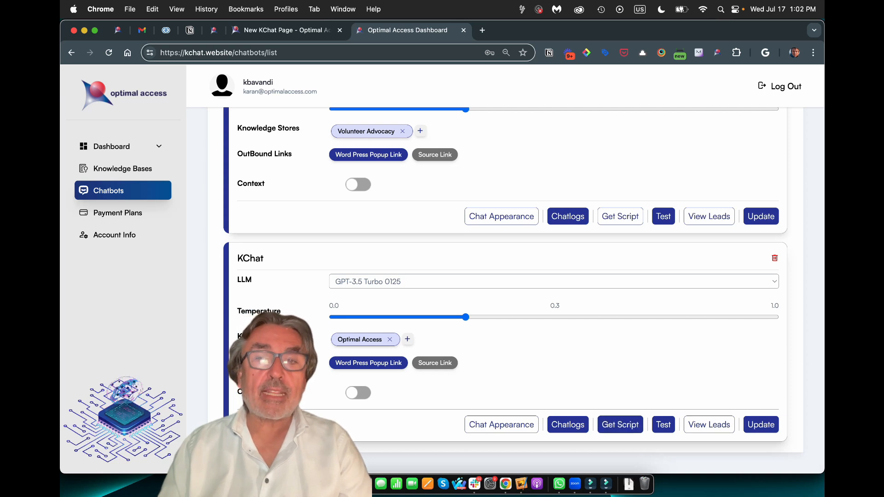
{"action": "left_click", "coordinate": [620, 424]}
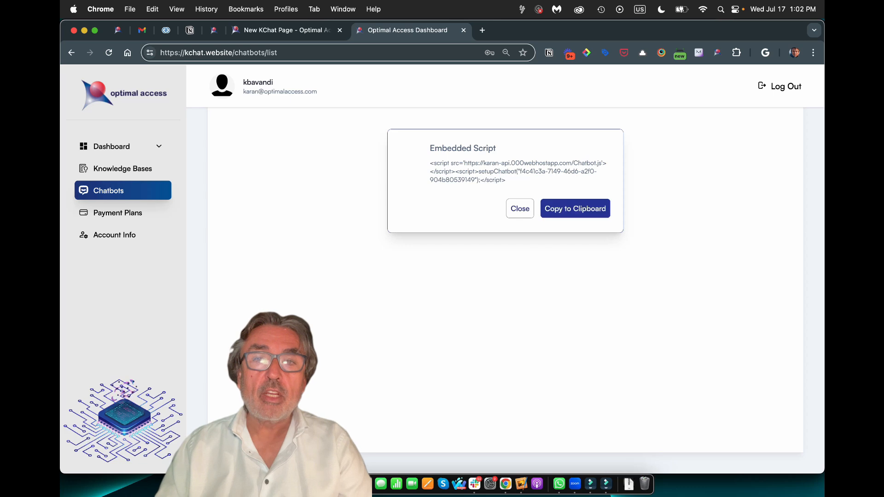
Close the Embedded Script dialog and scroll back to the KChat chatbot card
{"action": "left_click", "coordinate": [520, 209]}
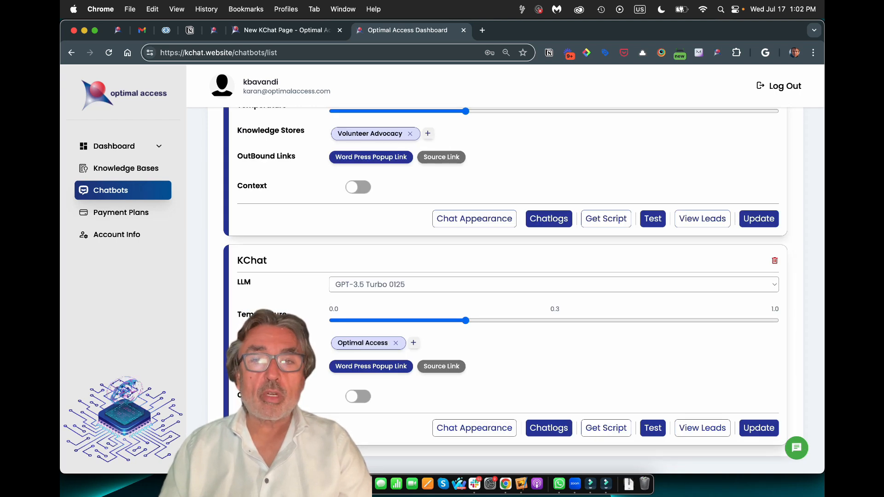
{"action": "scroll", "coordinate": [524, 290], "scroll_direction": "up", "scroll_amount": 2}
{"action": "scroll", "coordinate": [563, 299], "scroll_direction": "down", "scroll_amount": 2}
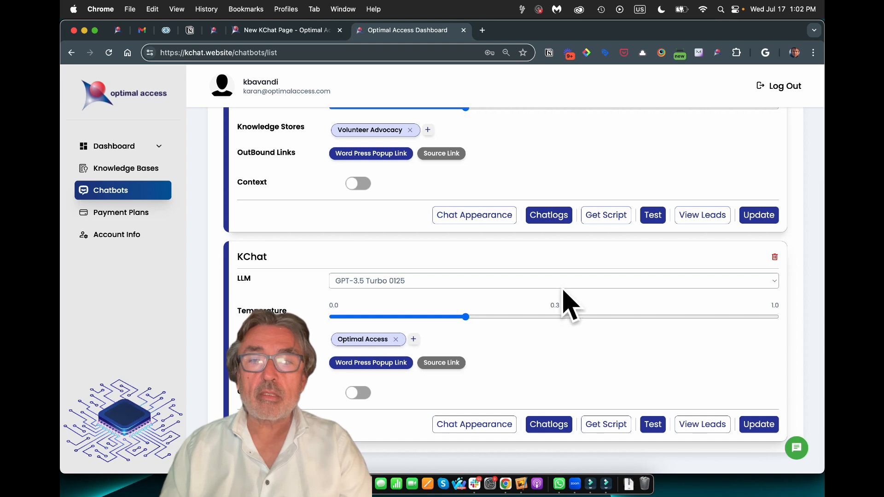
{"action": "scroll", "coordinate": [563, 300], "scroll_direction": "up", "scroll_amount": 1}
{"action": "scroll", "coordinate": [465, 290], "scroll_direction": "down", "scroll_amount": 1}
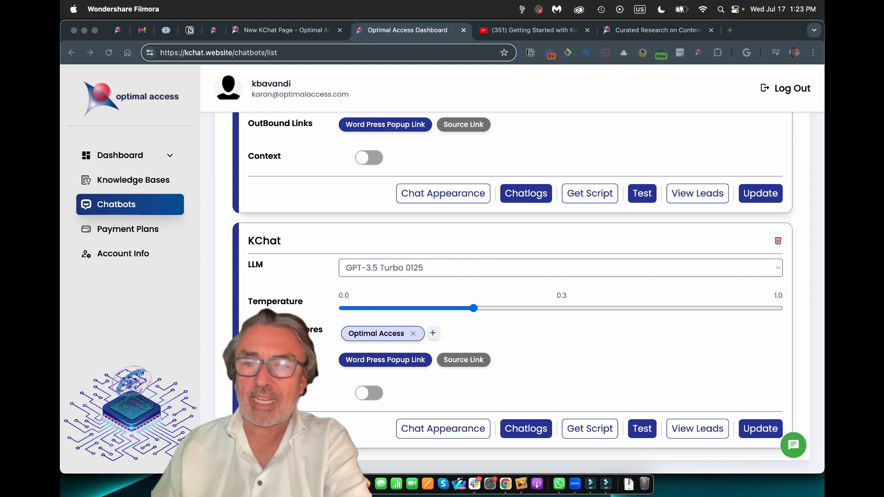
Ask the KChat AI Assistant 'How do I get started witgh Kurator' and review its cited references
{"action": "left_click", "coordinate": [793, 445]}
{"action": "left_click", "coordinate": [794, 445]}
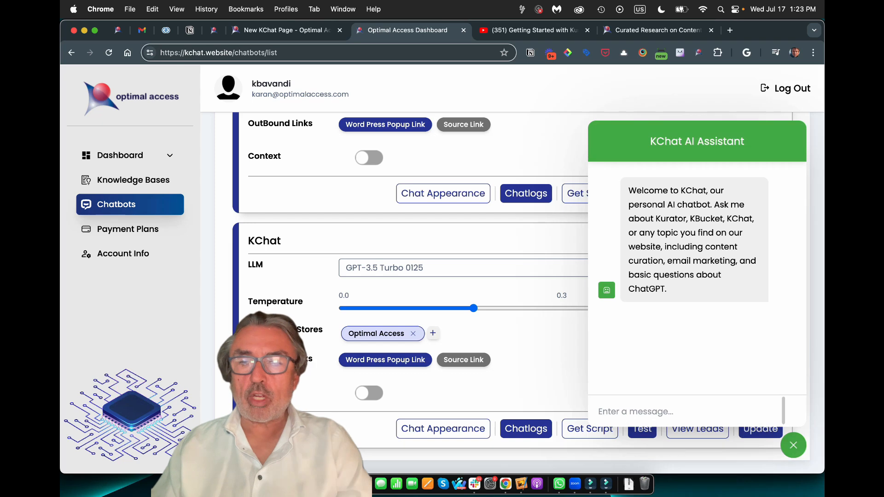
{"action": "type", "text": "How "}
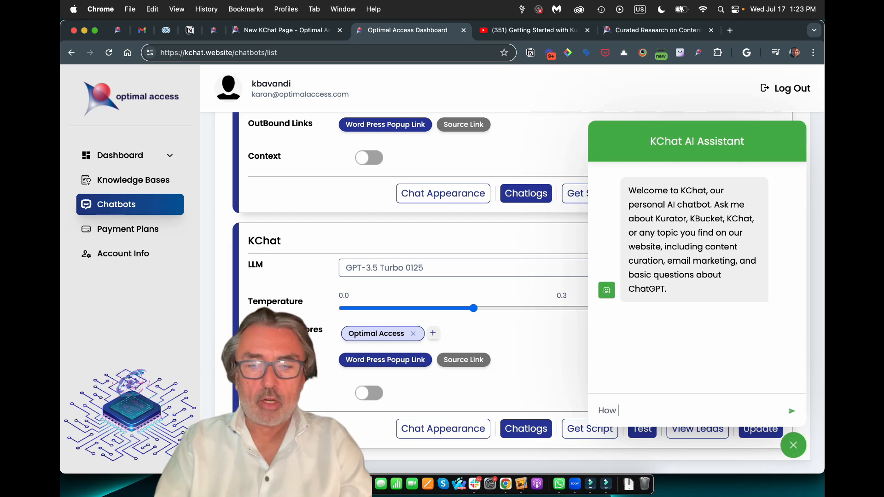
{"action": "type", "text": "do I get star"}
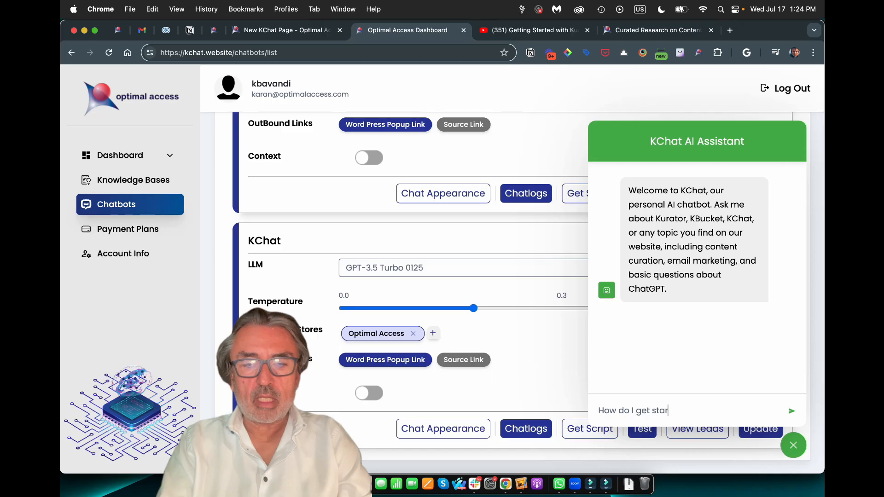
{"action": "type", "text": "ted witg"}
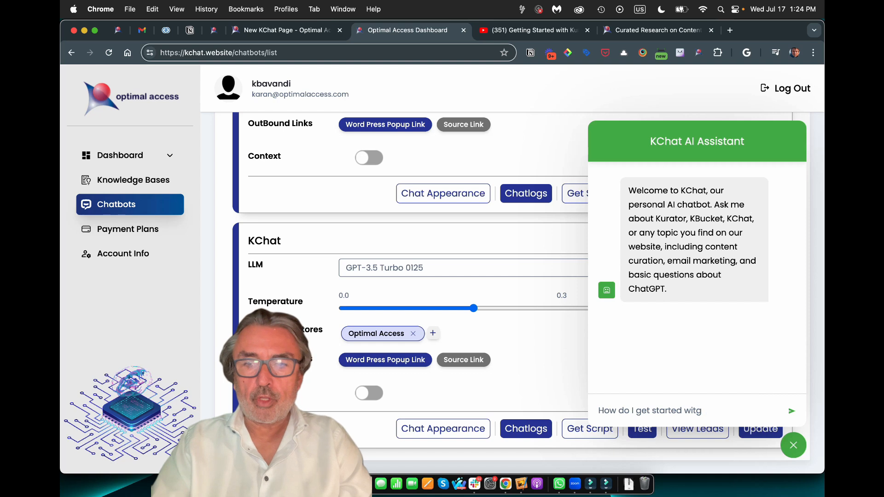
{"action": "type", "text": "h Kurator"}
{"action": "key", "text": "Return"}
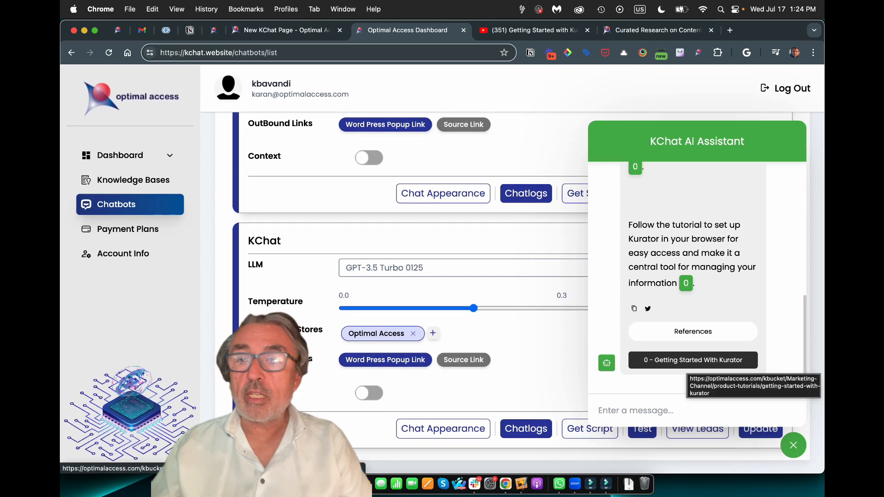
{"action": "scroll", "coordinate": [693, 322], "scroll_direction": "up", "scroll_amount": 3}
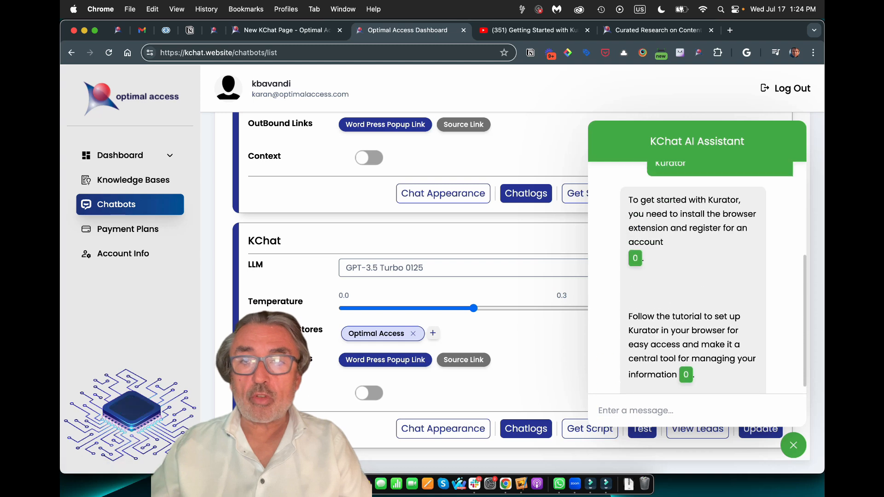
{"action": "scroll", "coordinate": [698, 276], "scroll_direction": "up", "scroll_amount": 2}
{"action": "scroll", "coordinate": [698, 276], "scroll_direction": "down", "scroll_amount": 4}
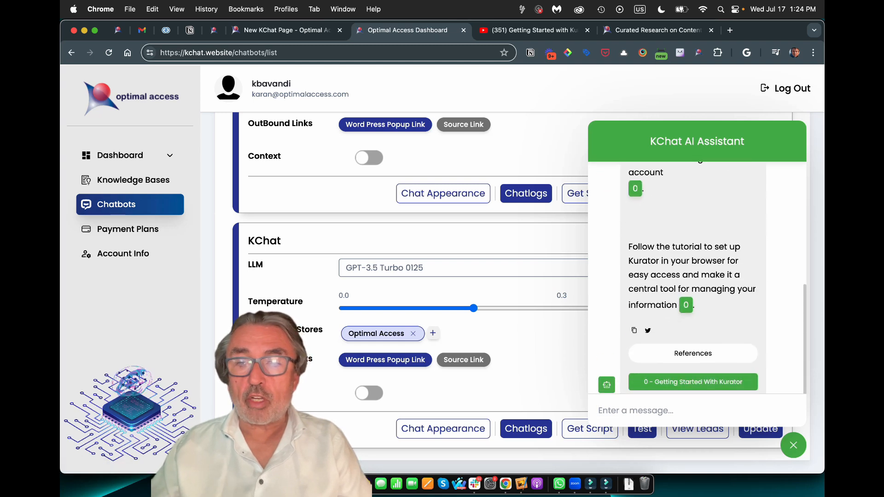
{"action": "scroll", "coordinate": [693, 364], "scroll_direction": "down", "scroll_amount": 1}
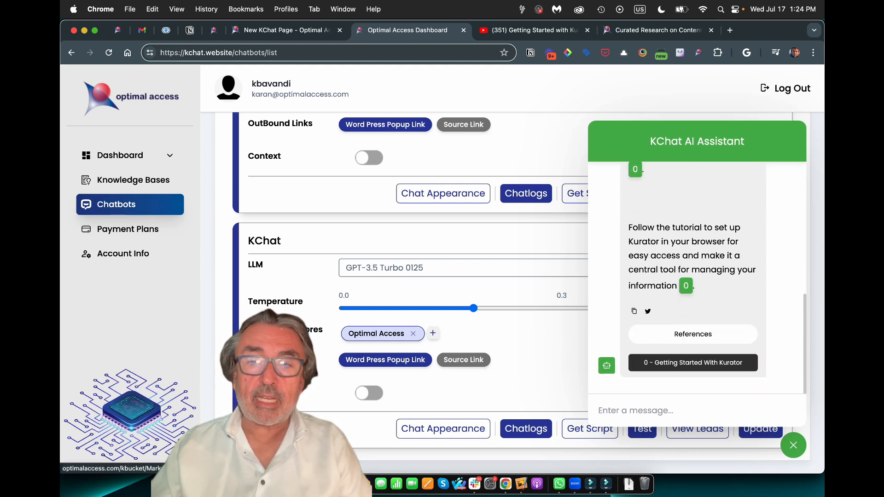
Open the cited 'Getting Started With Kurator' tutorial and scroll through its 2:18 video page
{"action": "left_click", "coordinate": [693, 362]}
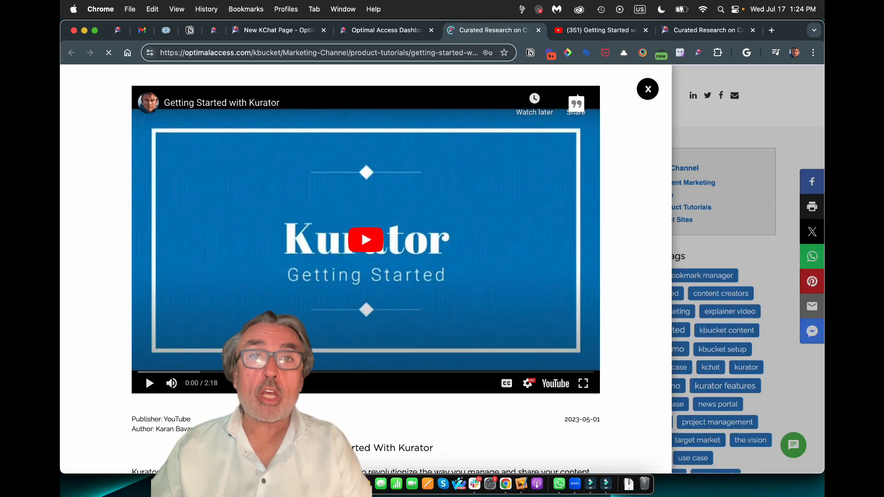
{"action": "scroll", "coordinate": [366, 269], "scroll_direction": "down", "scroll_amount": 1}
{"action": "scroll", "coordinate": [365, 268], "scroll_direction": "up", "scroll_amount": 1}
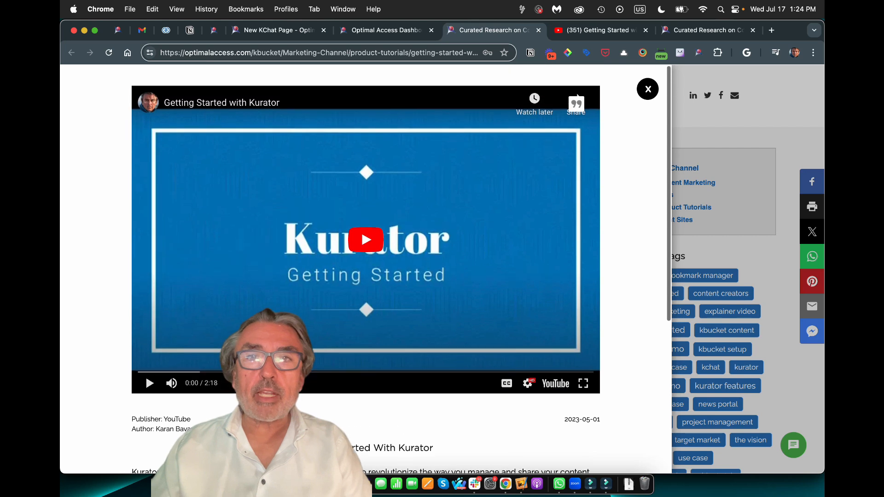
{"action": "scroll", "coordinate": [366, 269], "scroll_direction": "down", "scroll_amount": 1}
{"action": "scroll", "coordinate": [366, 269], "scroll_direction": "up", "scroll_amount": 1}
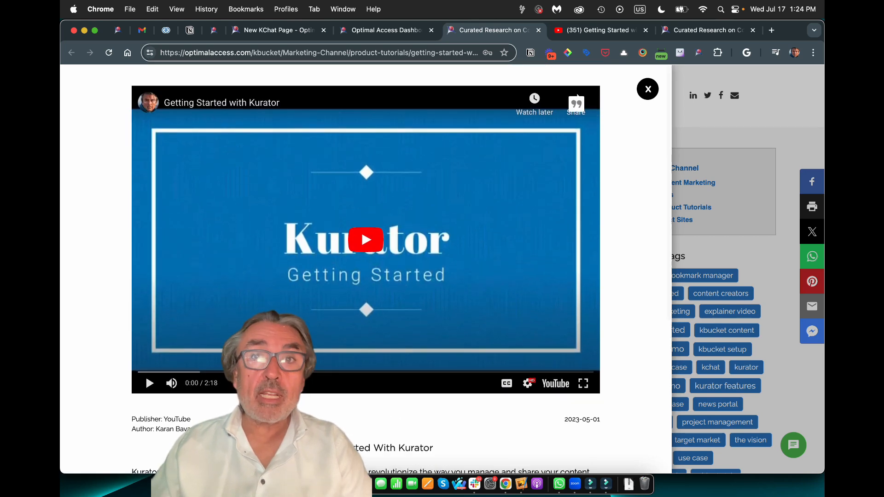
{"action": "scroll", "coordinate": [366, 269], "scroll_direction": "down", "scroll_amount": 1}
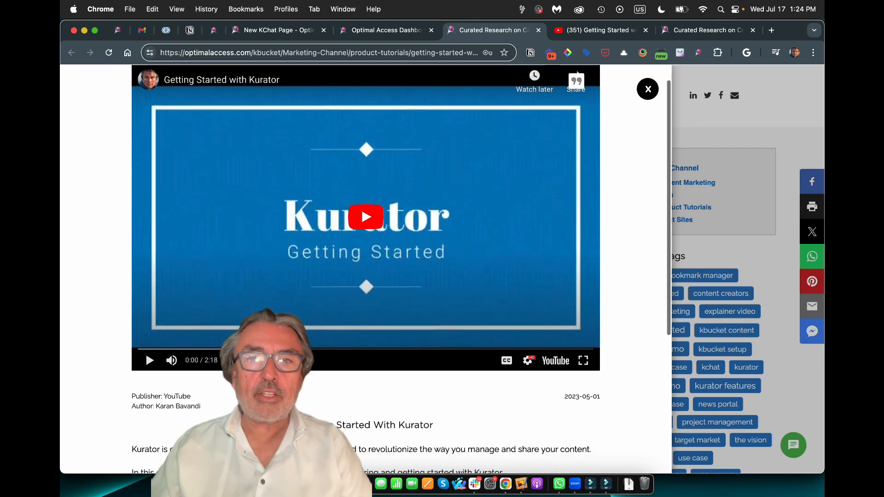
{"action": "scroll", "coordinate": [366, 269], "scroll_direction": "up", "scroll_amount": 1}
{"action": "scroll", "coordinate": [365, 269], "scroll_direction": "down", "scroll_amount": 2}
{"action": "scroll", "coordinate": [365, 269], "scroll_direction": "down", "scroll_amount": 1}
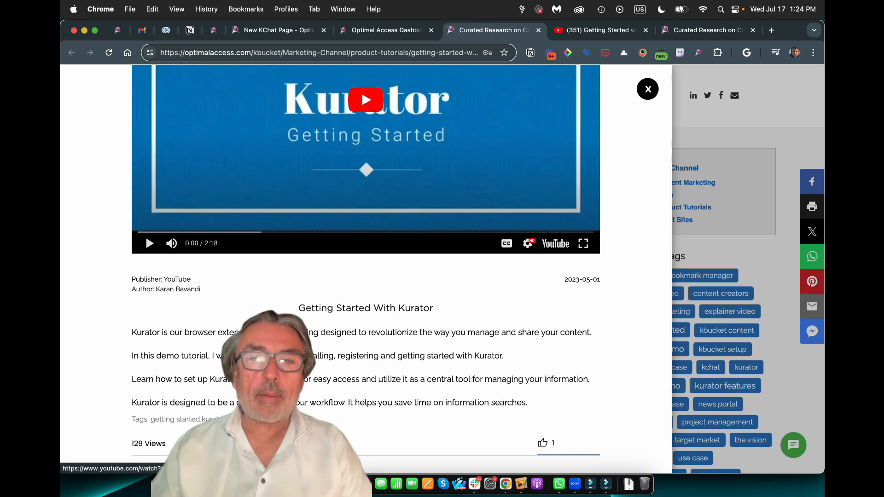
{"action": "scroll", "coordinate": [366, 268], "scroll_direction": "down", "scroll_amount": 1}
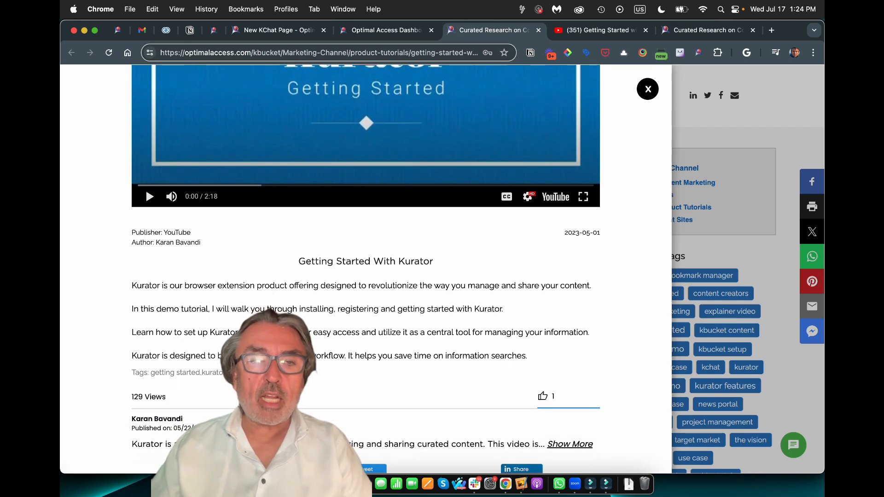
Select the tutorial's description paragraphs, then deselect them and scroll back up the page
{"action": "left_click_drag", "start_coordinate": [132, 285], "coordinate": [313, 374]}
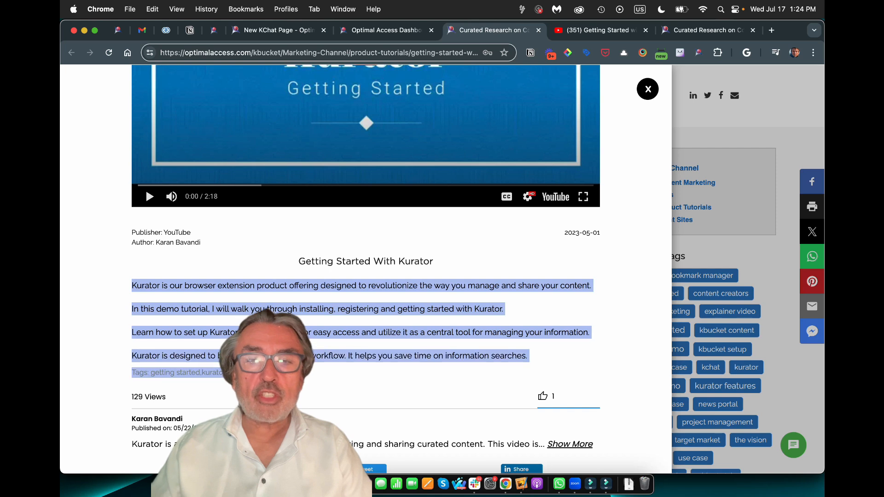
{"action": "left_click", "coordinate": [299, 376]}
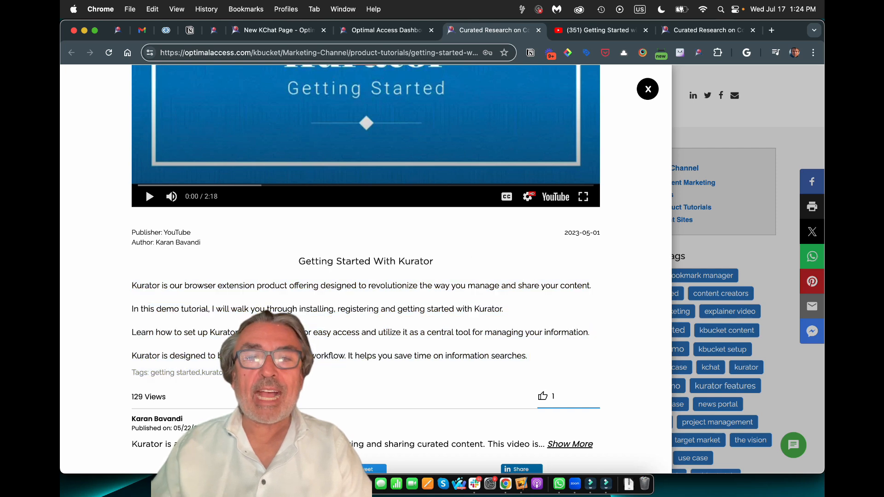
{"action": "scroll", "coordinate": [366, 269], "scroll_direction": "up", "scroll_amount": 3}
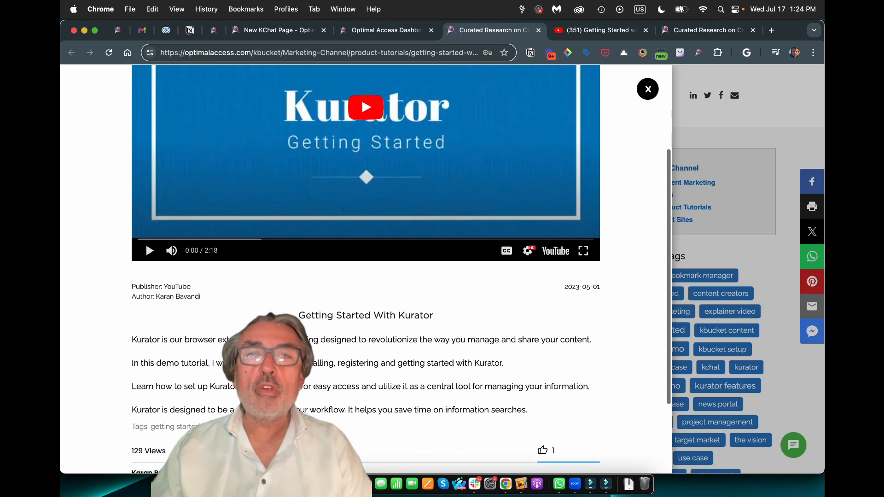
{"action": "scroll", "coordinate": [366, 269], "scroll_direction": "up", "scroll_amount": 3}
{"action": "scroll", "coordinate": [366, 269], "scroll_direction": "down", "scroll_amount": 3}
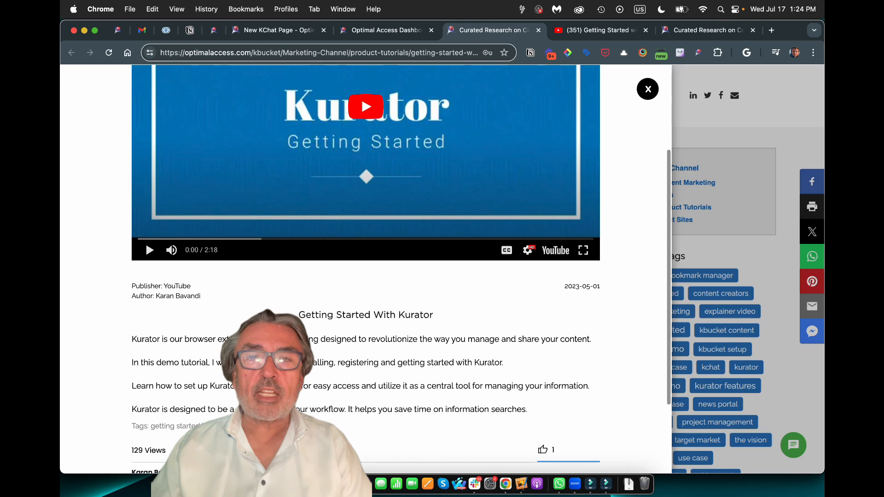
{"action": "scroll", "coordinate": [366, 269], "scroll_direction": "up", "scroll_amount": 5}
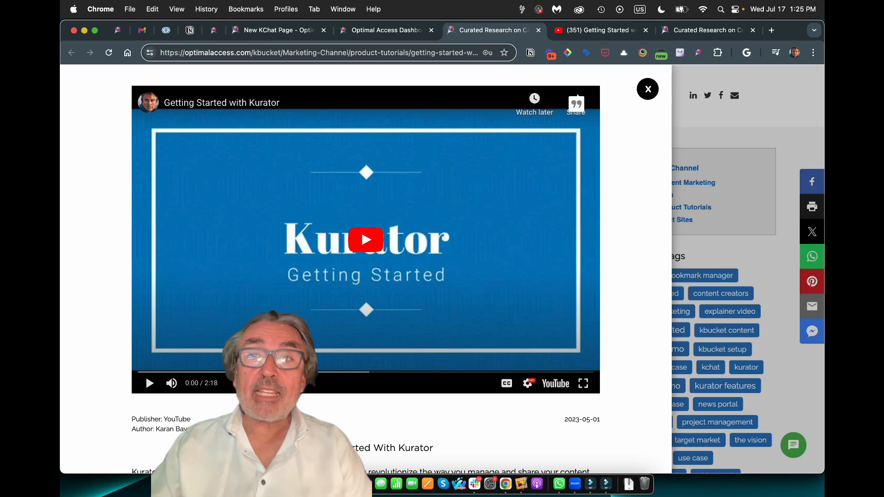
Close the video article and review the Product Tutorials cards, such as KChat Getting Started
{"action": "left_click", "coordinate": [648, 89]}
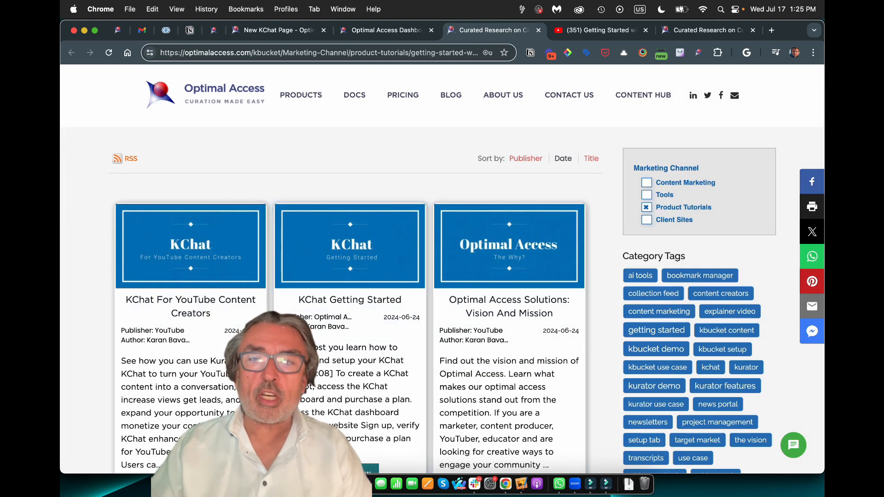
{"action": "scroll", "coordinate": [350, 276], "scroll_direction": "down", "scroll_amount": 15}
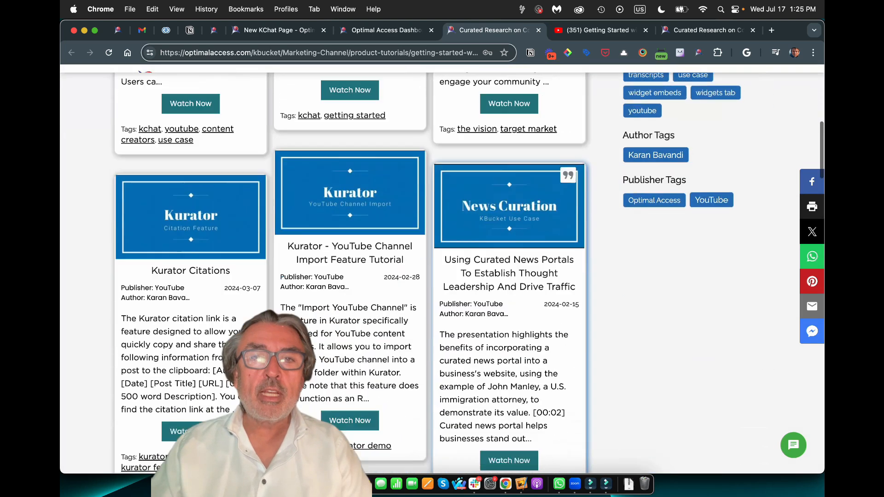
{"action": "scroll", "coordinate": [350, 276], "scroll_direction": "up", "scroll_amount": 20}
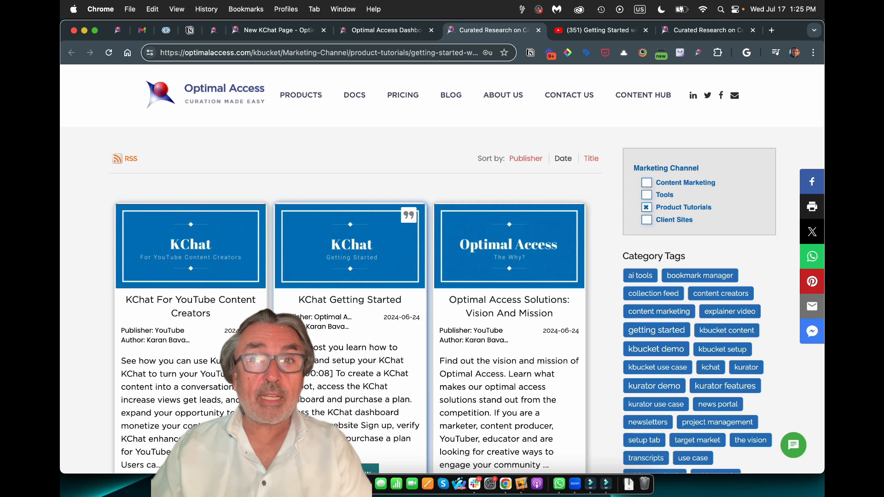
{"action": "scroll", "coordinate": [349, 276], "scroll_direction": "down", "scroll_amount": 10}
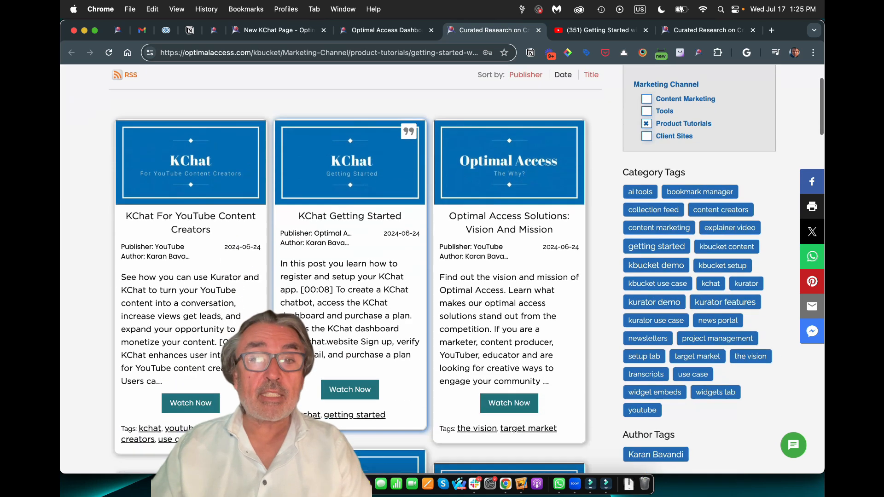
{"action": "scroll", "coordinate": [350, 277], "scroll_direction": "up", "scroll_amount": 6}
{"action": "scroll", "coordinate": [350, 276], "scroll_direction": "up", "scroll_amount": 2}
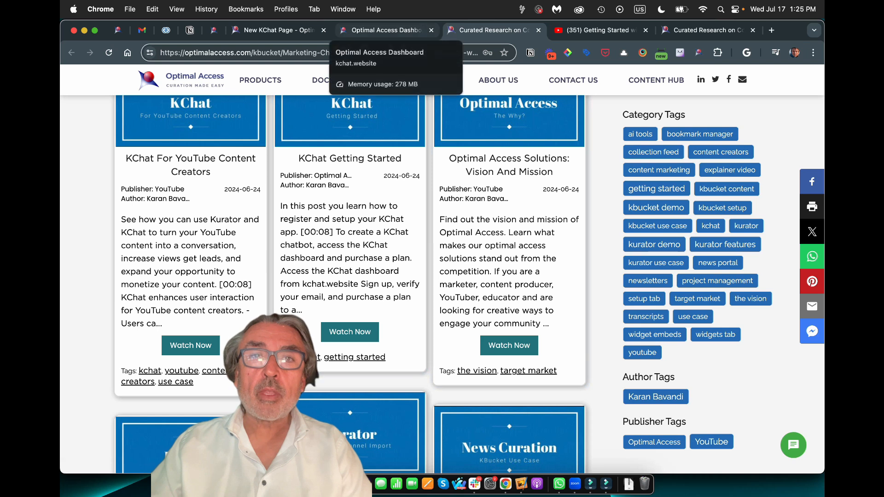
Switch the chatbot's outbound link from Word Press Popup Link to Source Link and update it
{"action": "left_click", "coordinate": [380, 30]}
{"action": "left_click", "coordinate": [793, 445]}
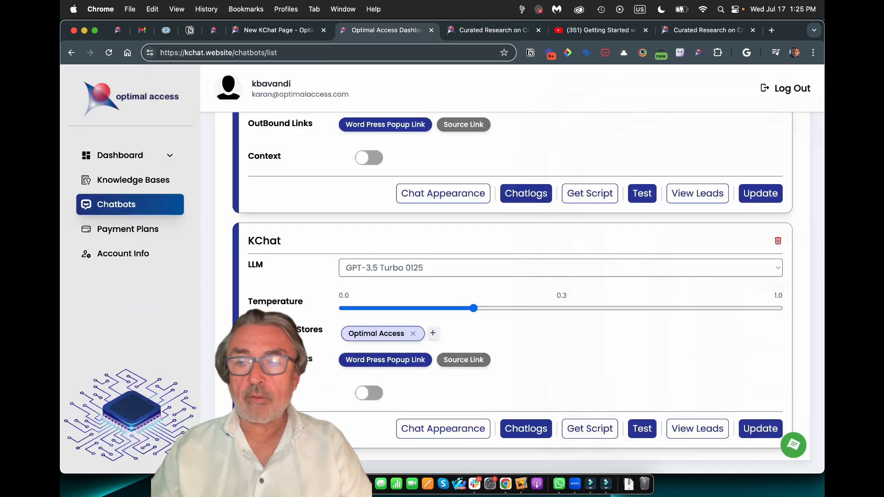
{"action": "left_click", "coordinate": [464, 360]}
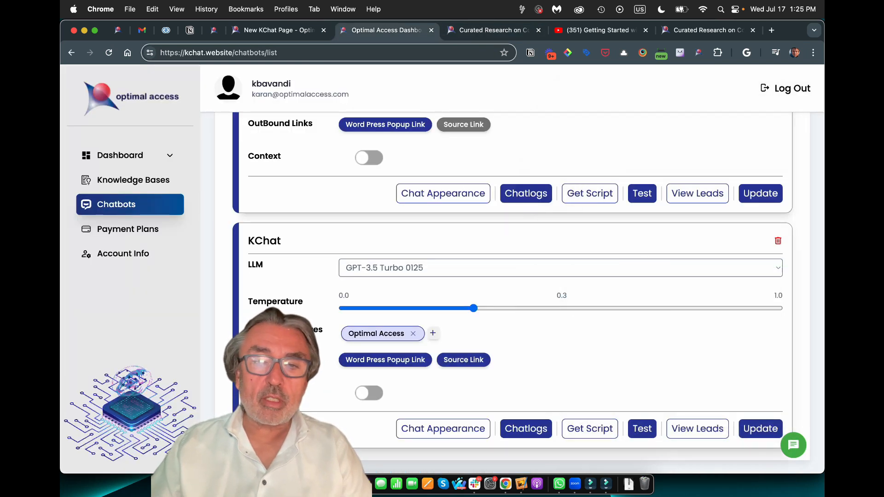
{"action": "left_click", "coordinate": [385, 360]}
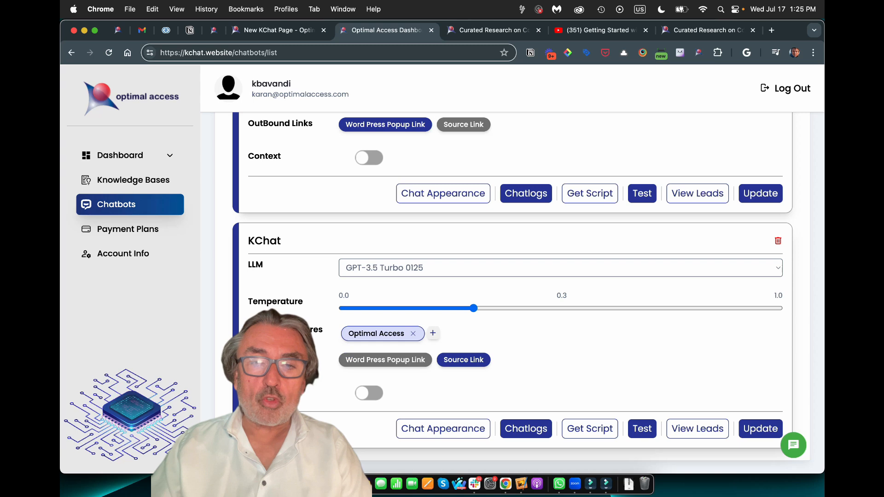
{"action": "left_click", "coordinate": [779, 429]}
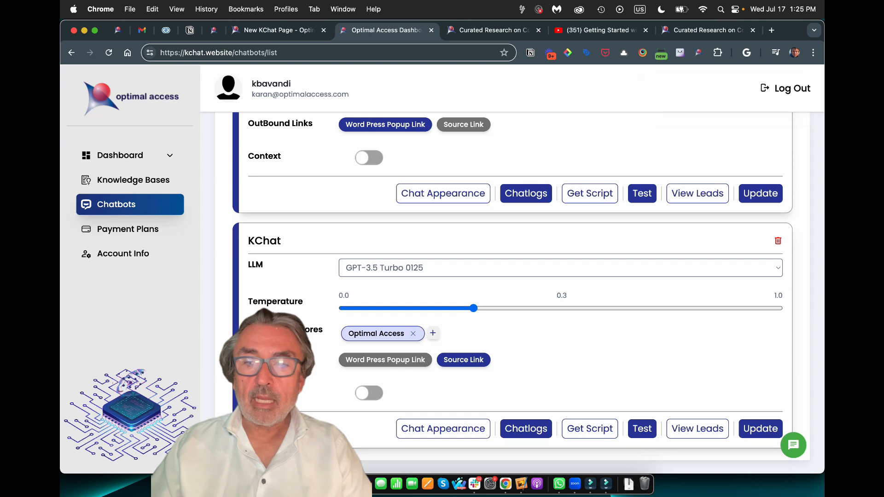
Ask the assistant 'How do i get started with Kurator?' and skip the contact form
{"action": "left_click", "coordinate": [793, 446]}
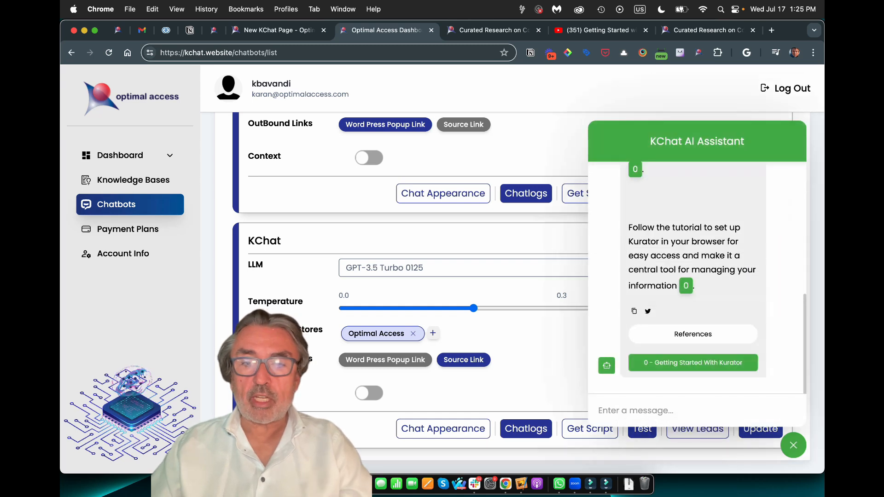
{"action": "type", "text": "How do "}
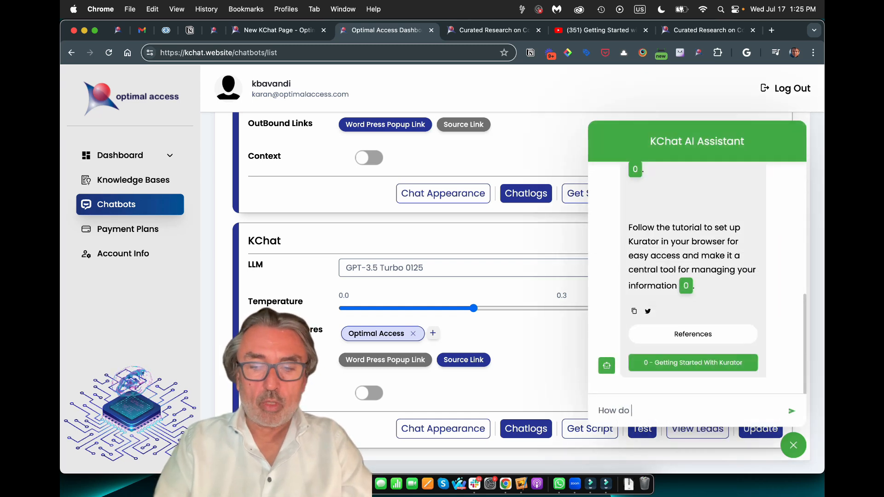
{"action": "type", "text": "i get started "}
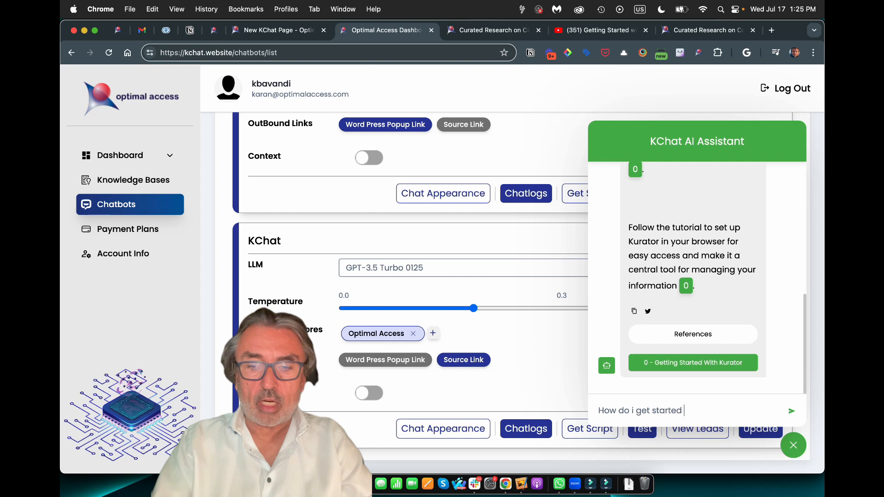
{"action": "type", "text": "with Ku"}
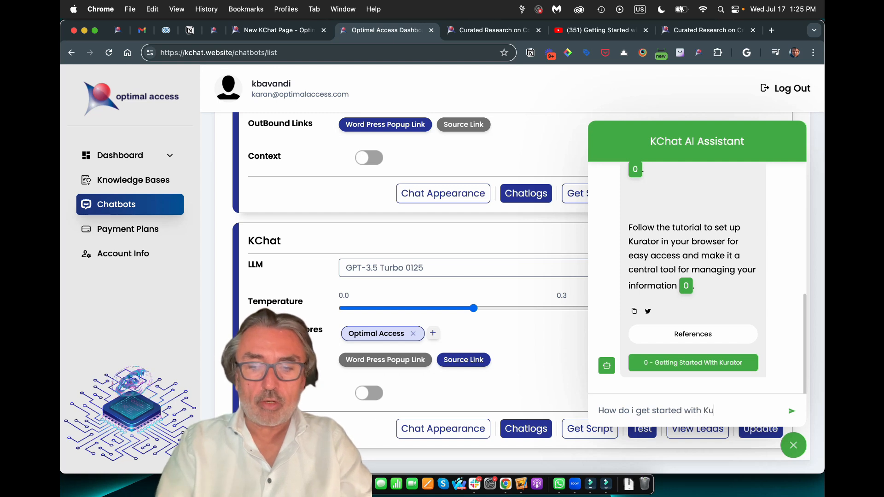
{"action": "type", "text": "rator?"}
{"action": "key", "text": "Return"}
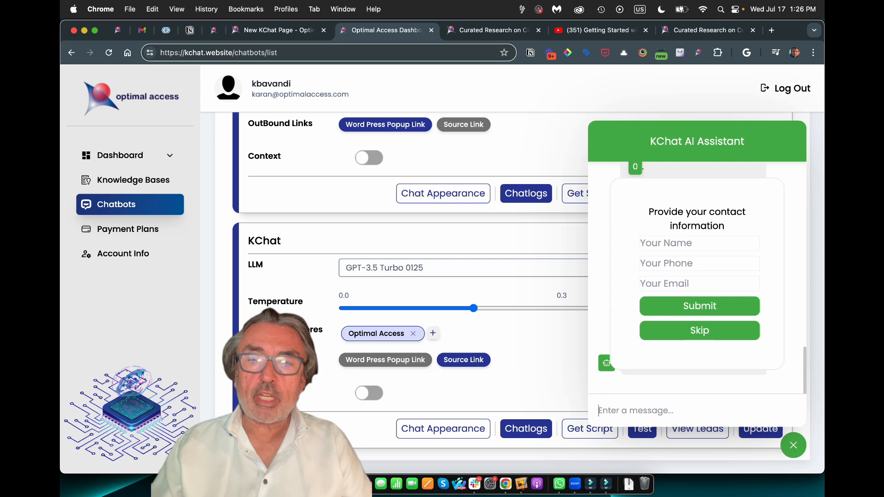
{"action": "left_click", "coordinate": [699, 330]}
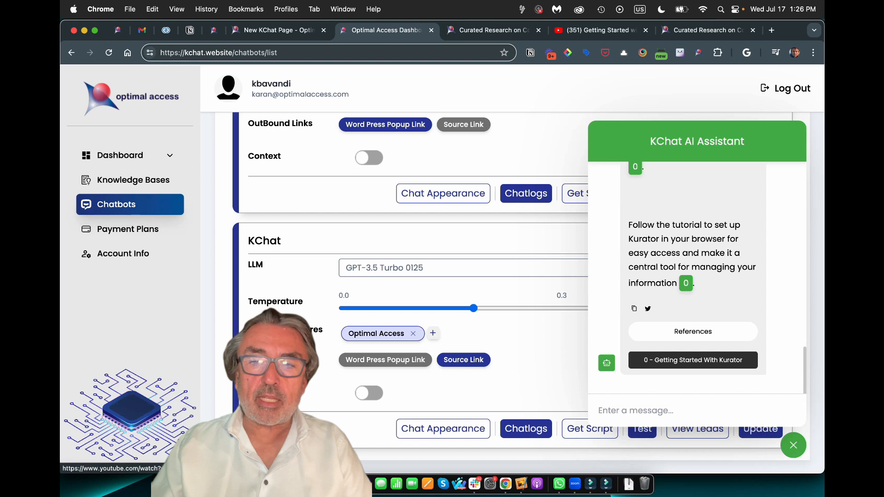
Watch the cited Kurator video on YouTube, then return to the Optimal Access Dashboard
{"action": "left_click", "coordinate": [693, 361]}
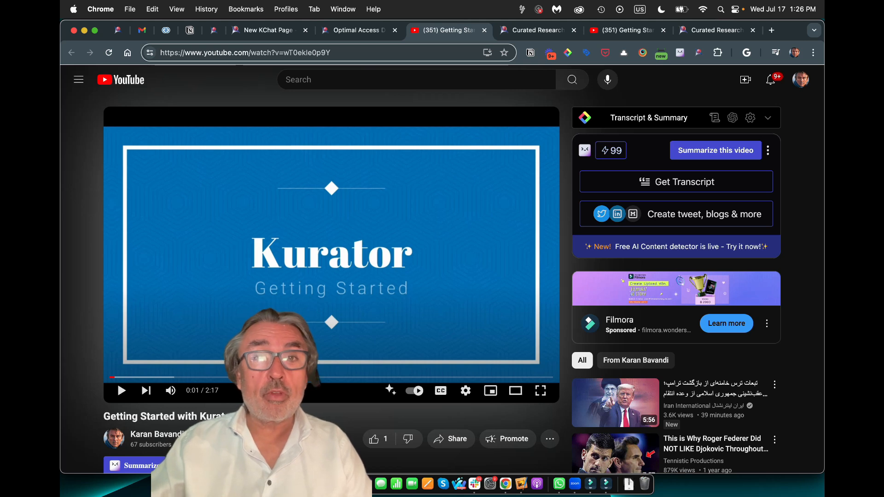
{"action": "left_click", "coordinate": [359, 30]}
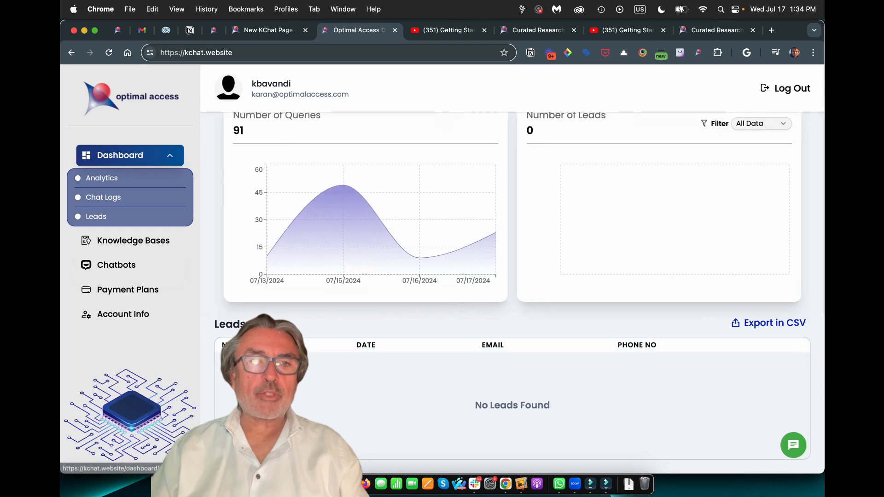
Open Analytics and highlight the 91 / 10000 responses, 3.59 % knowledge stores and 91 queries figures
{"action": "left_click", "coordinate": [101, 178]}
{"action": "scroll", "coordinate": [343, 216], "scroll_direction": "up", "scroll_amount": 3}
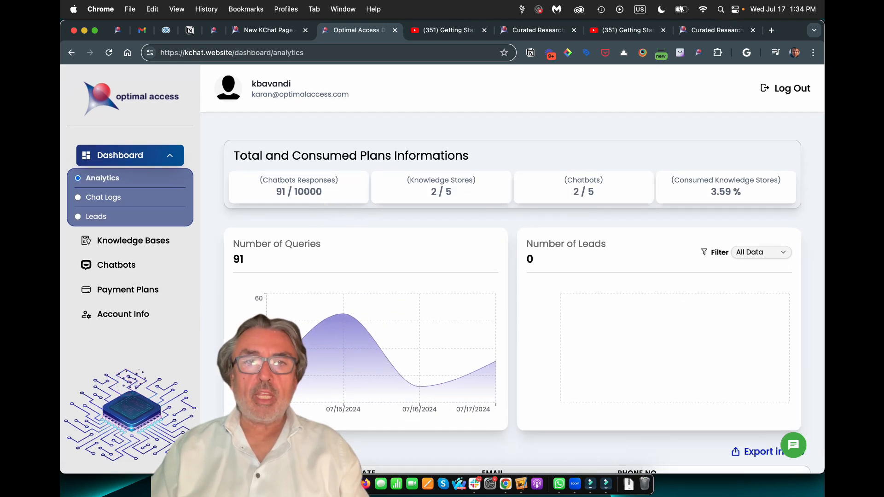
{"action": "mouse_move", "coordinate": [276, 191]}
{"action": "left_mouse_down"}
{"action": "mouse_move", "coordinate": [322, 191]}
{"action": "mouse_move", "coordinate": [286, 191]}
{"action": "left_mouse_up"}
{"action": "left_click", "coordinate": [323, 192]}
{"action": "left_click", "coordinate": [286, 192]}
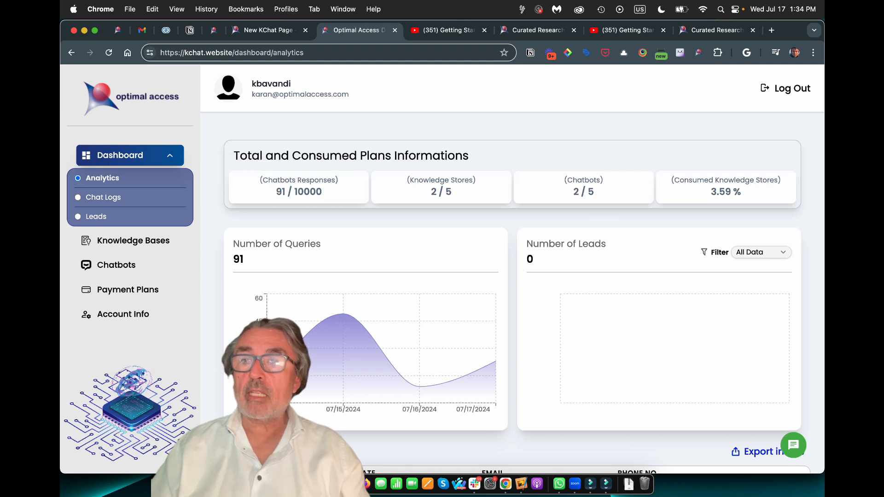
{"action": "left_click_drag", "start_coordinate": [710, 192], "coordinate": [741, 192]}
{"action": "left_click", "coordinate": [742, 193]}
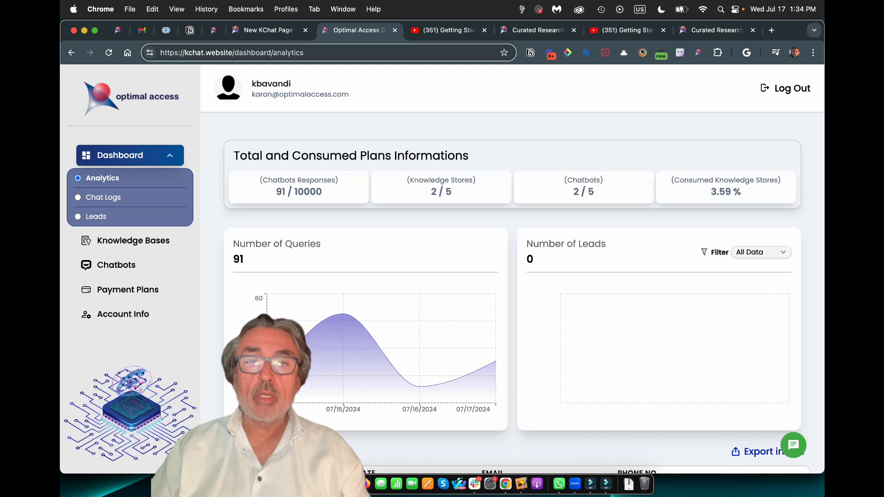
{"action": "left_click_drag", "start_coordinate": [232, 259], "coordinate": [244, 259]}
{"action": "left_click", "coordinate": [247, 260]}
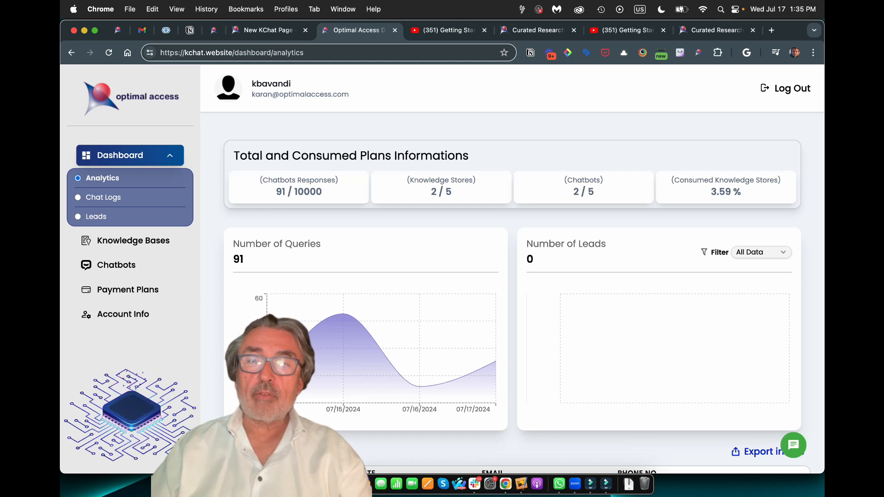
{"action": "scroll", "coordinate": [524, 282], "scroll_direction": "down", "scroll_amount": 3}
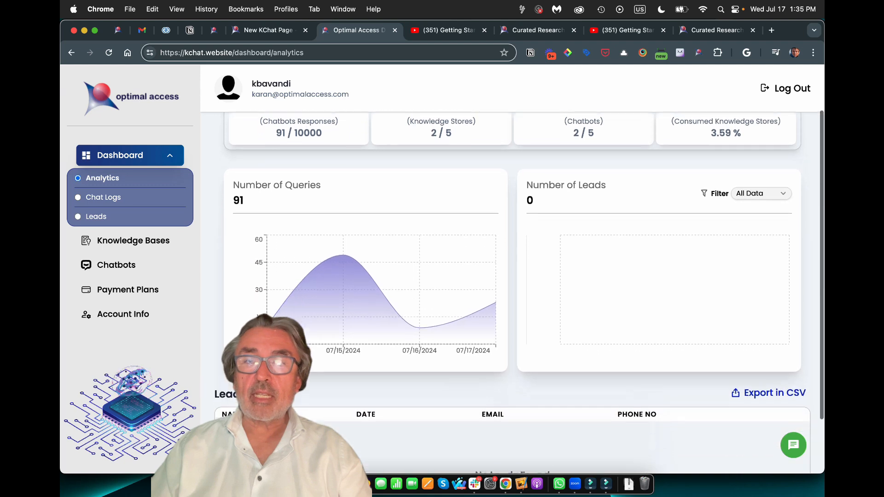
{"action": "scroll", "coordinate": [524, 281], "scroll_direction": "up", "scroll_amount": 3}
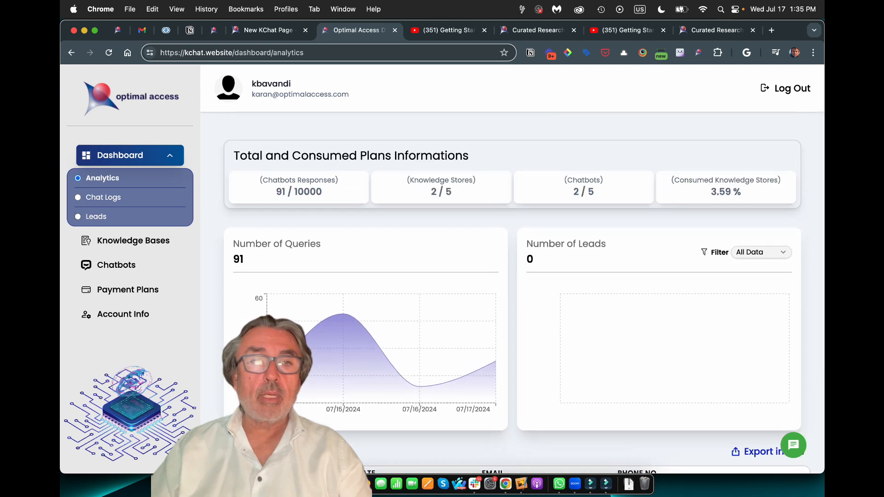
Open Chat Logs and scroll the HUMAN MESSAGE / AI MESSAGE table of Kurator questions
{"action": "left_click", "coordinate": [103, 197]}
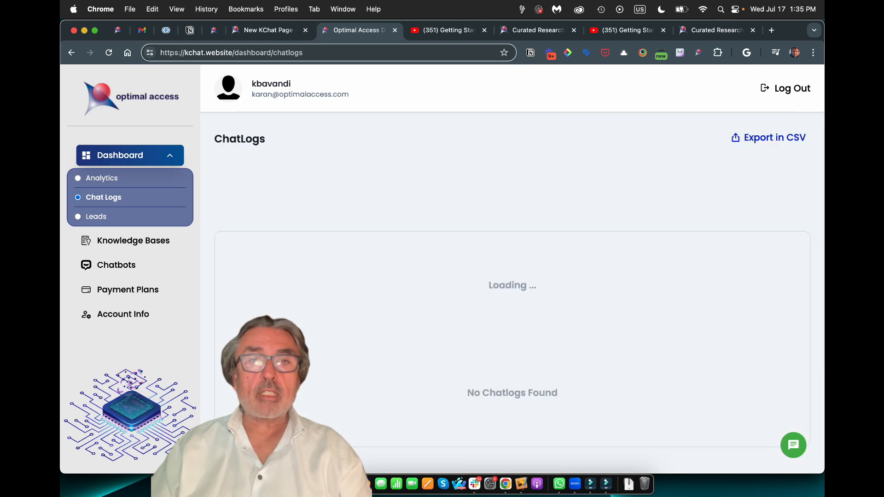
{"action": "scroll", "coordinate": [512, 277], "scroll_direction": "down", "scroll_amount": 10}
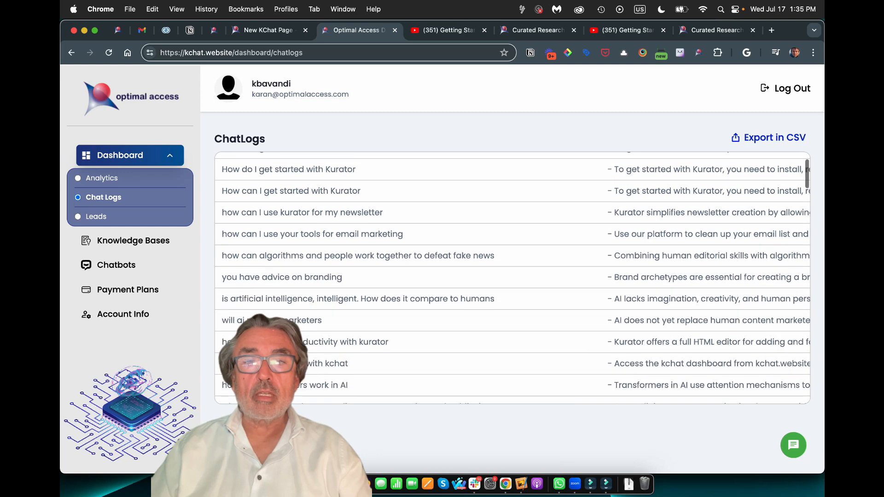
{"action": "scroll", "coordinate": [513, 277], "scroll_direction": "up", "scroll_amount": 15}
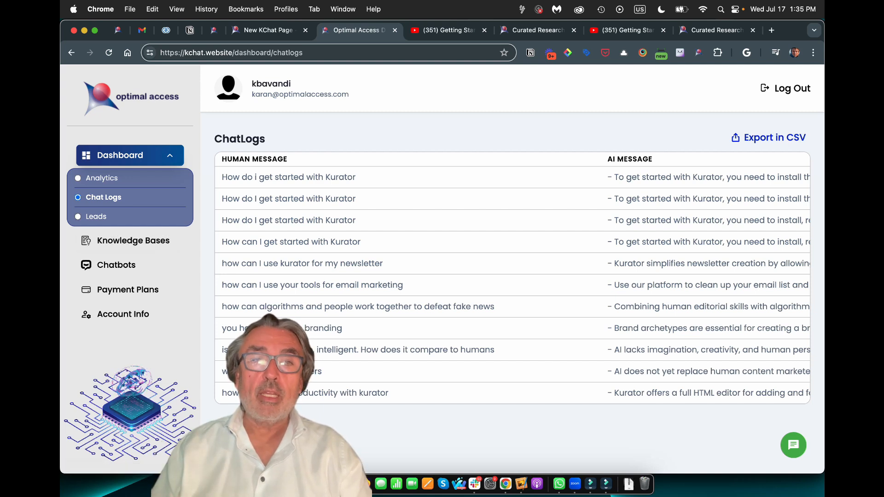
Check the empty Leads page, then view Account Info showing 120 USD total spending
{"action": "left_click", "coordinate": [96, 217]}
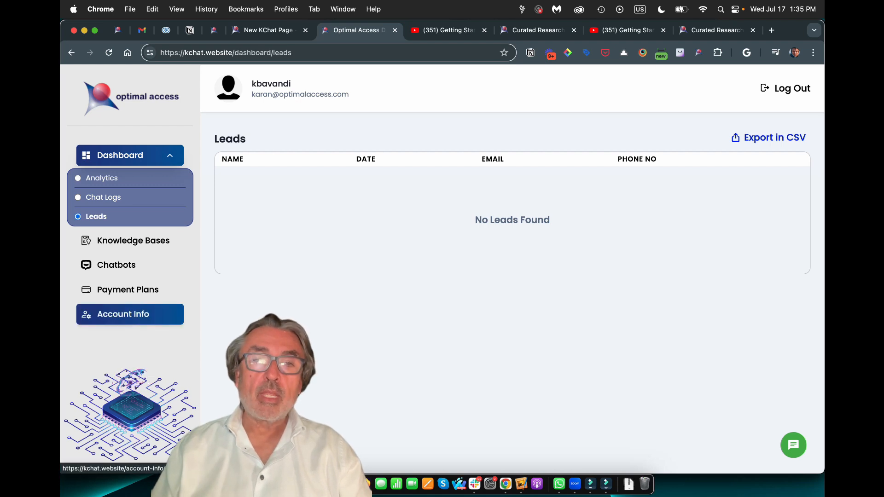
{"action": "left_click", "coordinate": [123, 314]}
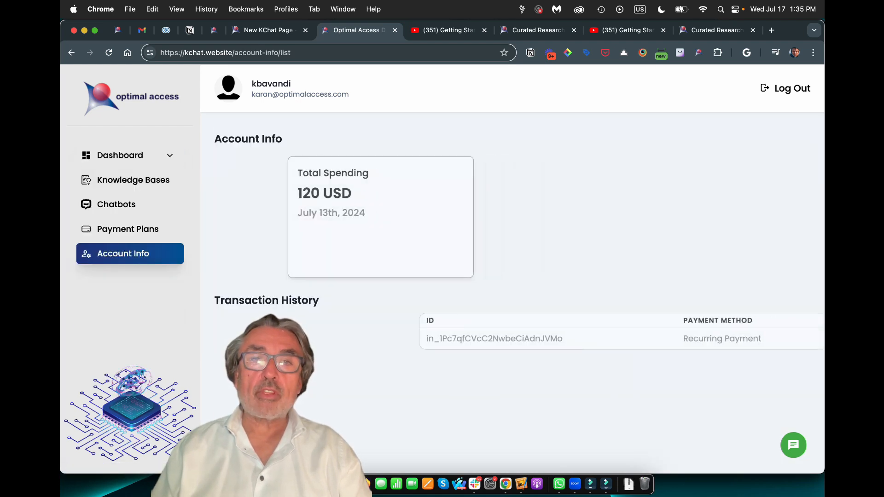